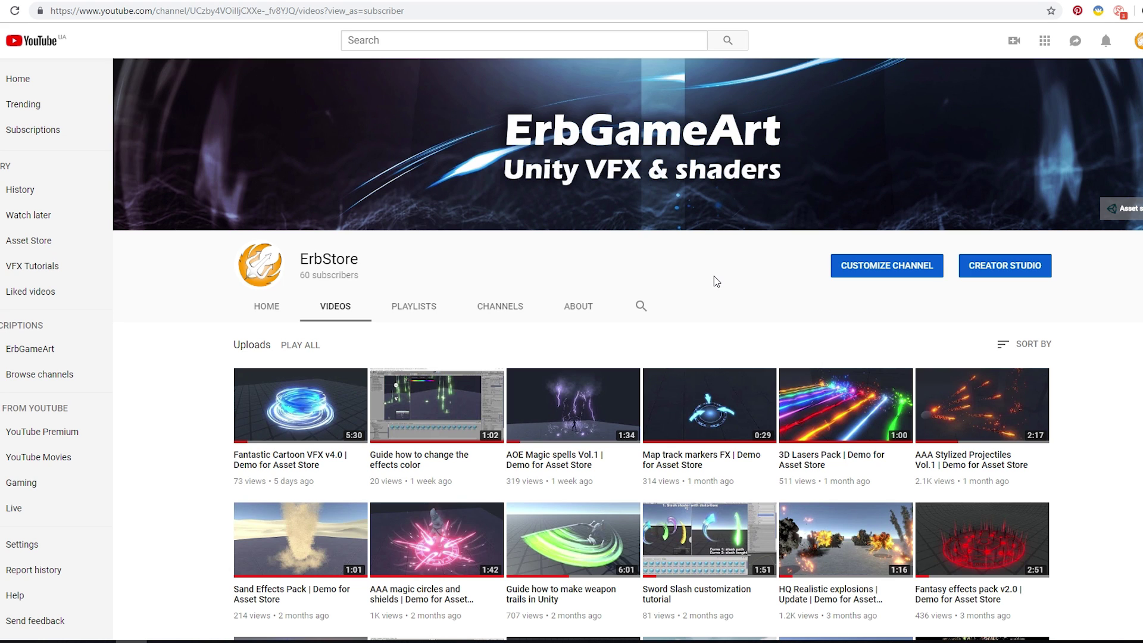
Step: Replay the crystal effect, check Crystal_magneto's 466636 points, and find the Point Cache Bake Tool
scroll(690, 316, down, 5)
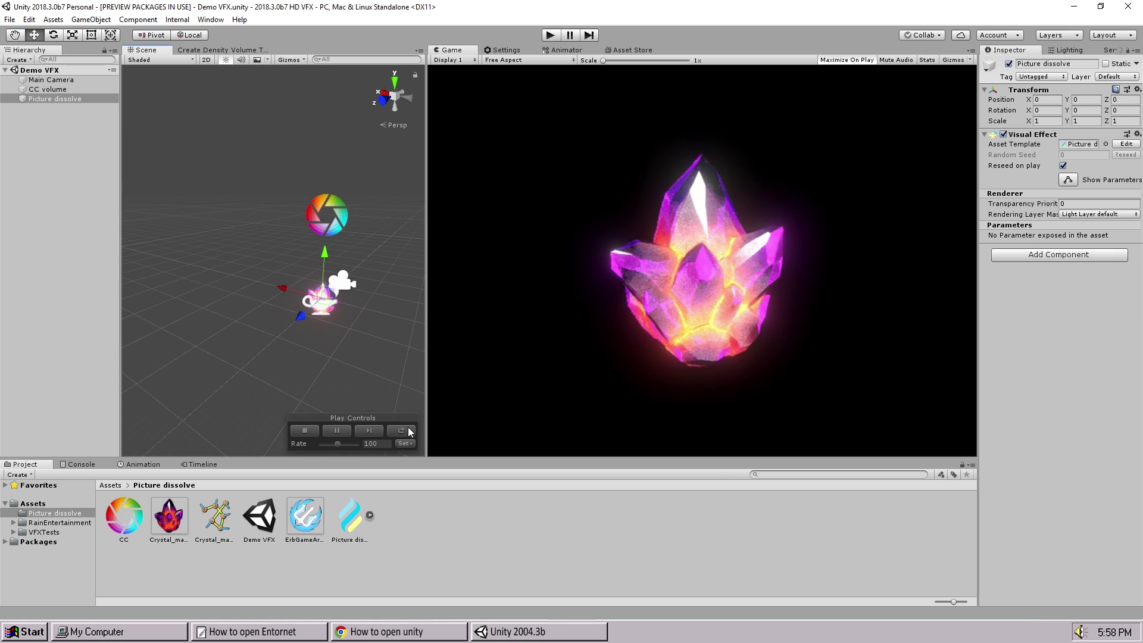
click(409, 430)
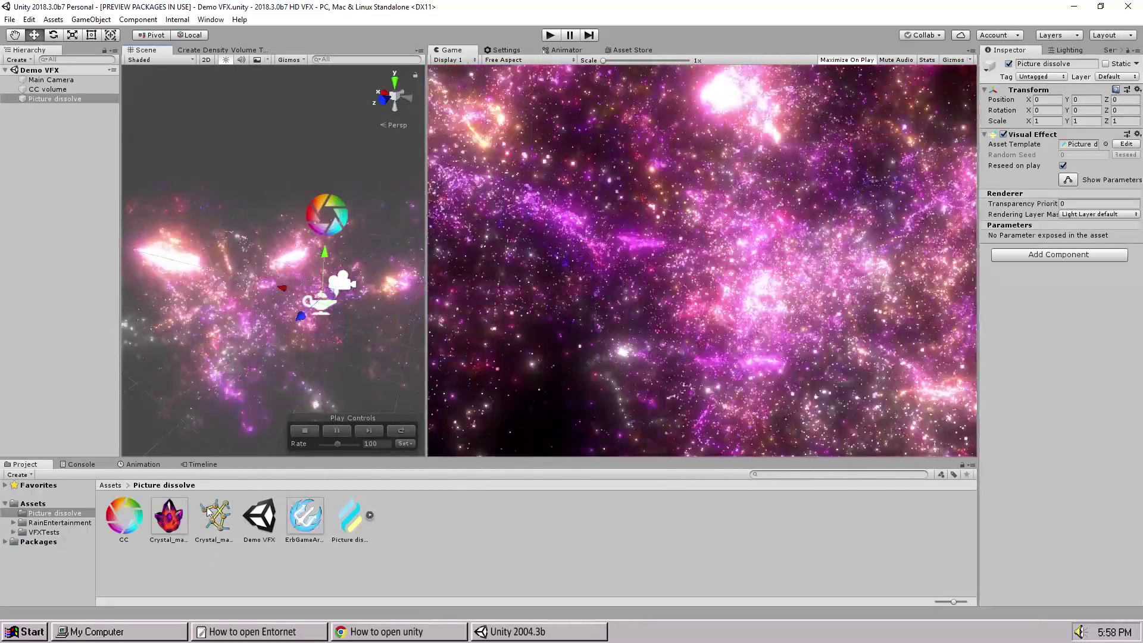
click(212, 516)
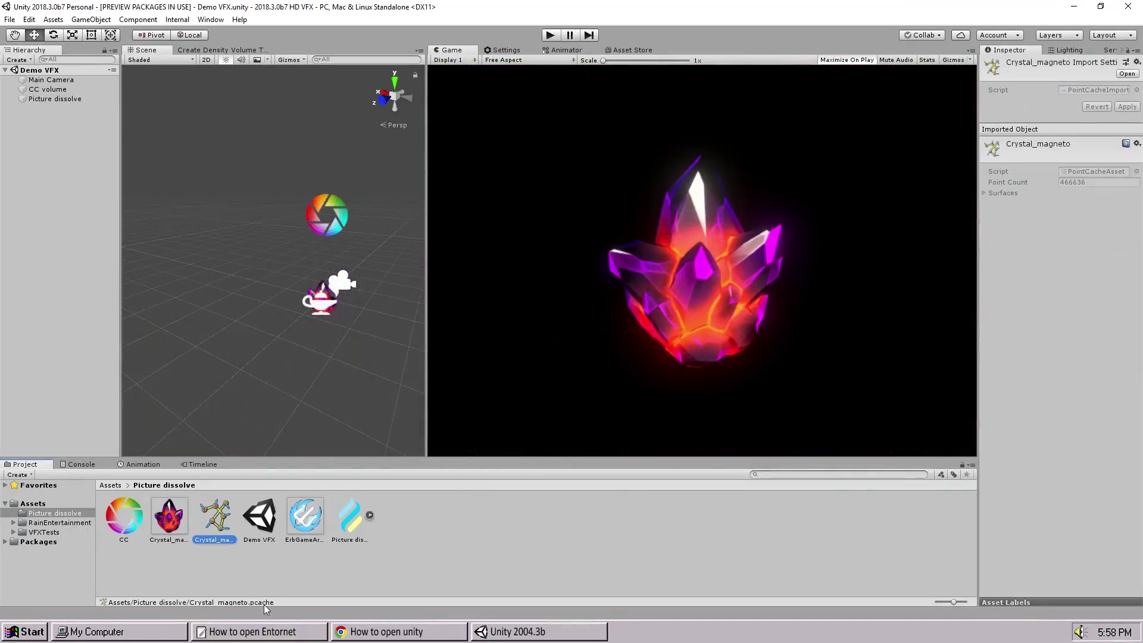
click(181, 20)
mouse_move(201, 24)
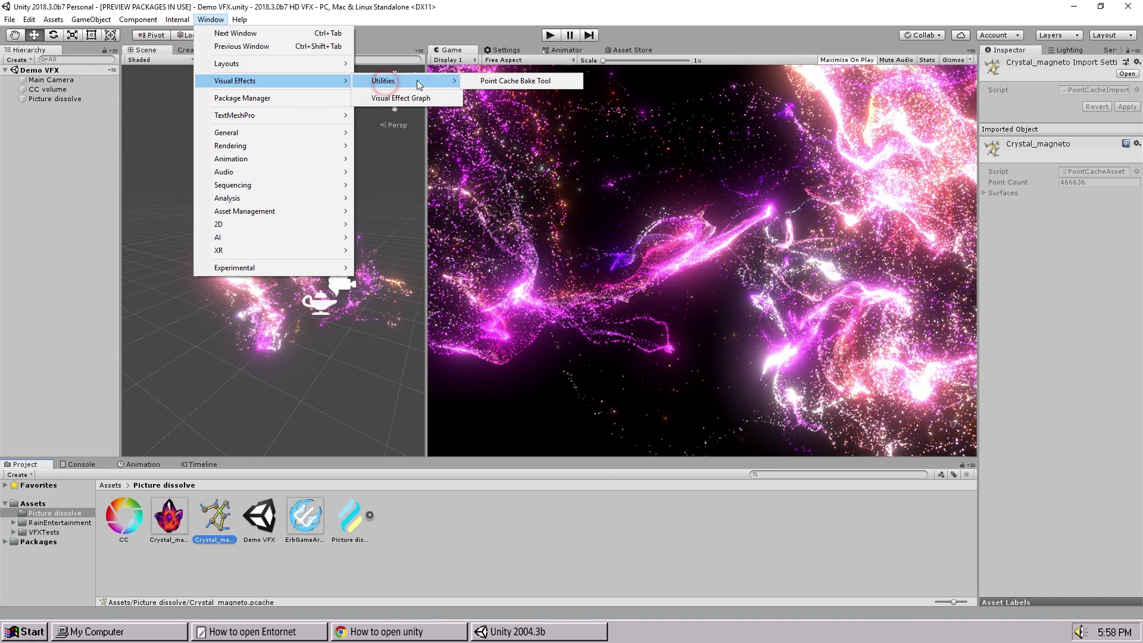
Step: Open the Point Cache Bake Tool and set its bake mode to Texture
click(504, 83)
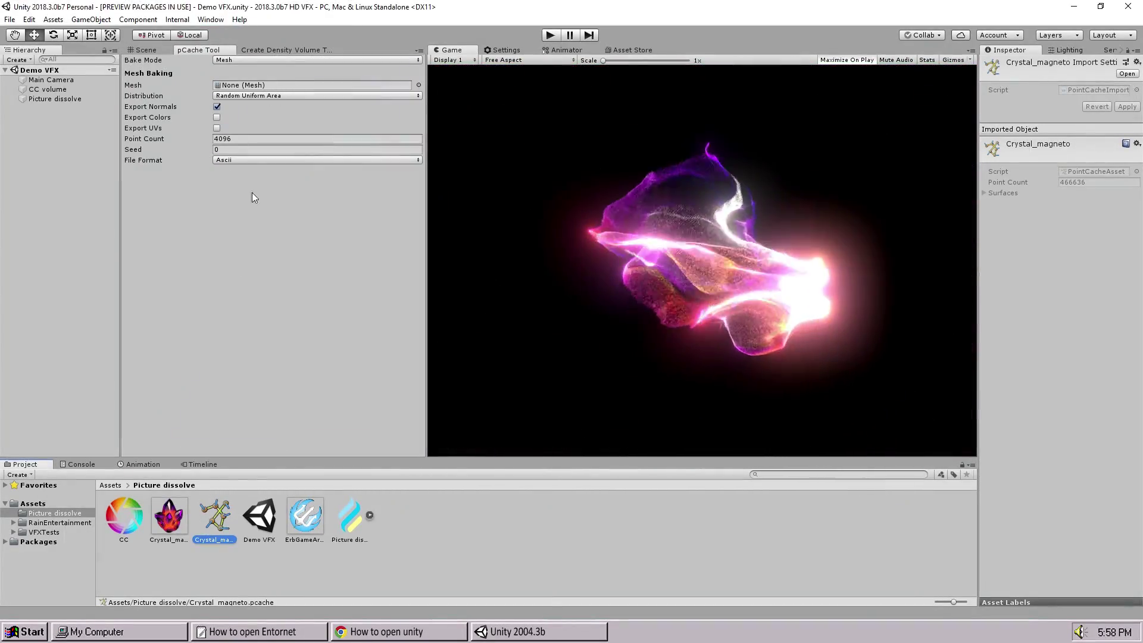
click(241, 60)
click(245, 74)
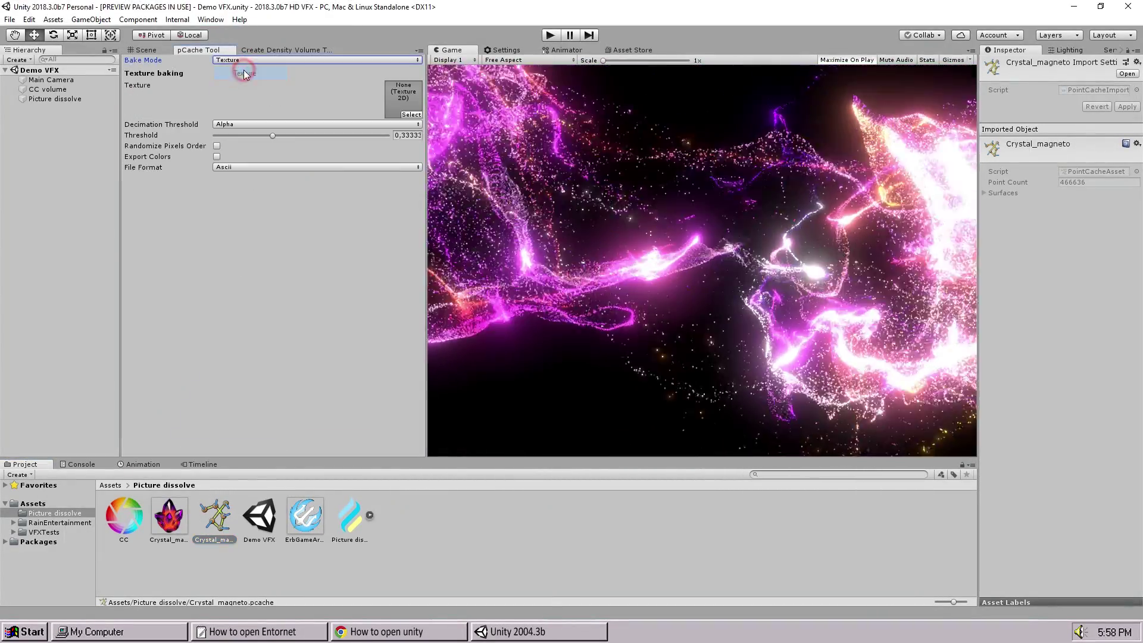
Step: Enable Read/Write on ErbGameArtLogo, make it the bake texture, and start saving the pCache
click(305, 519)
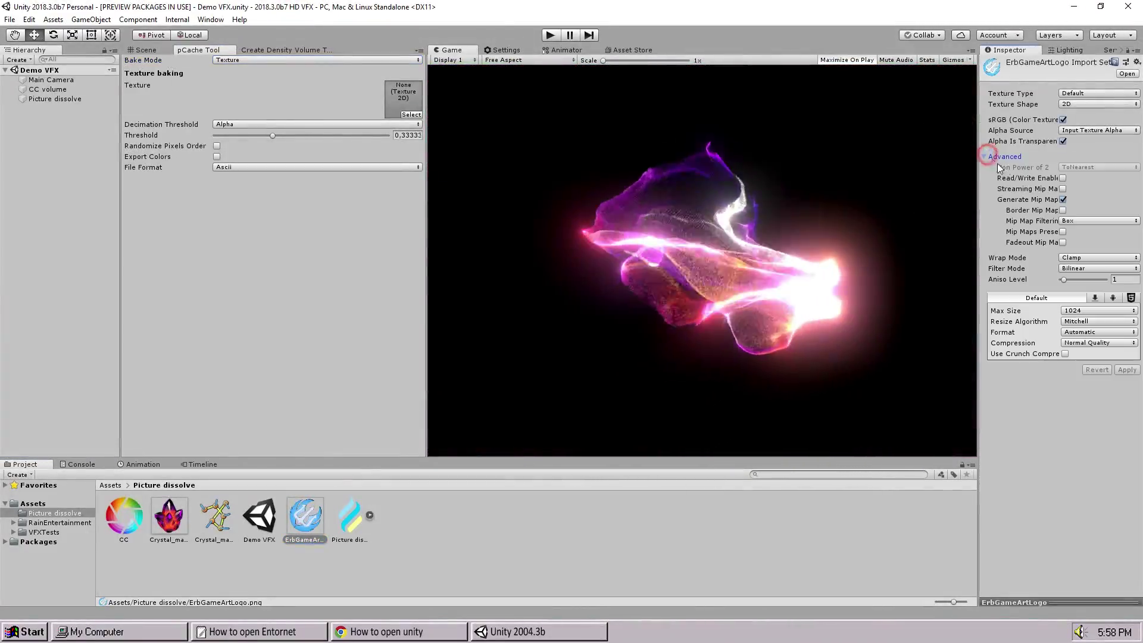
click(1062, 178)
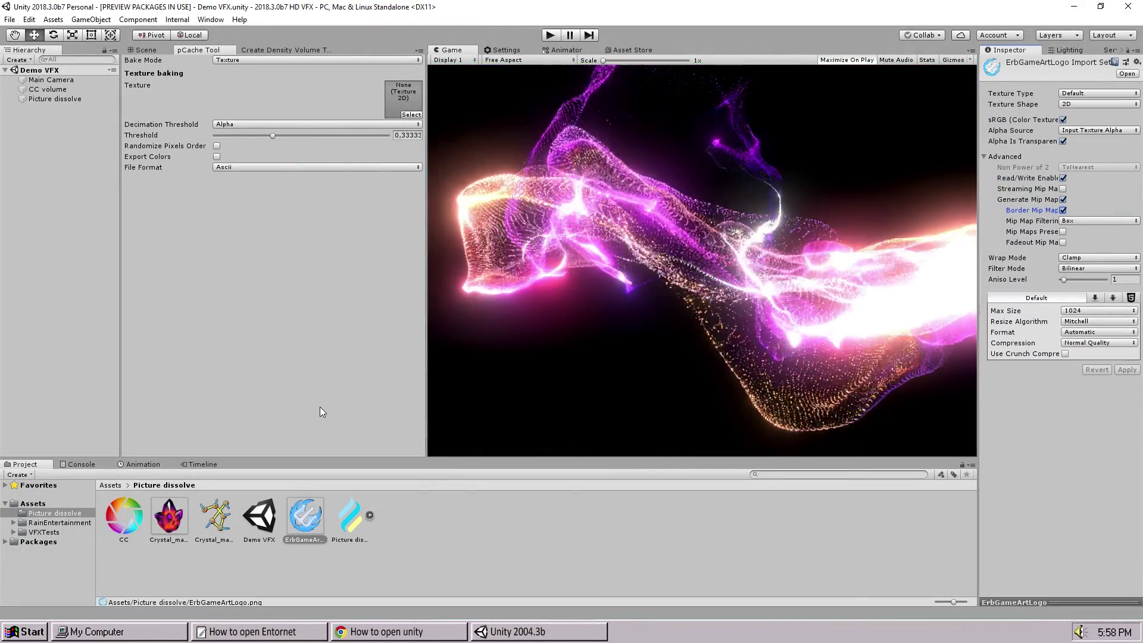
drag(305, 515, 403, 98)
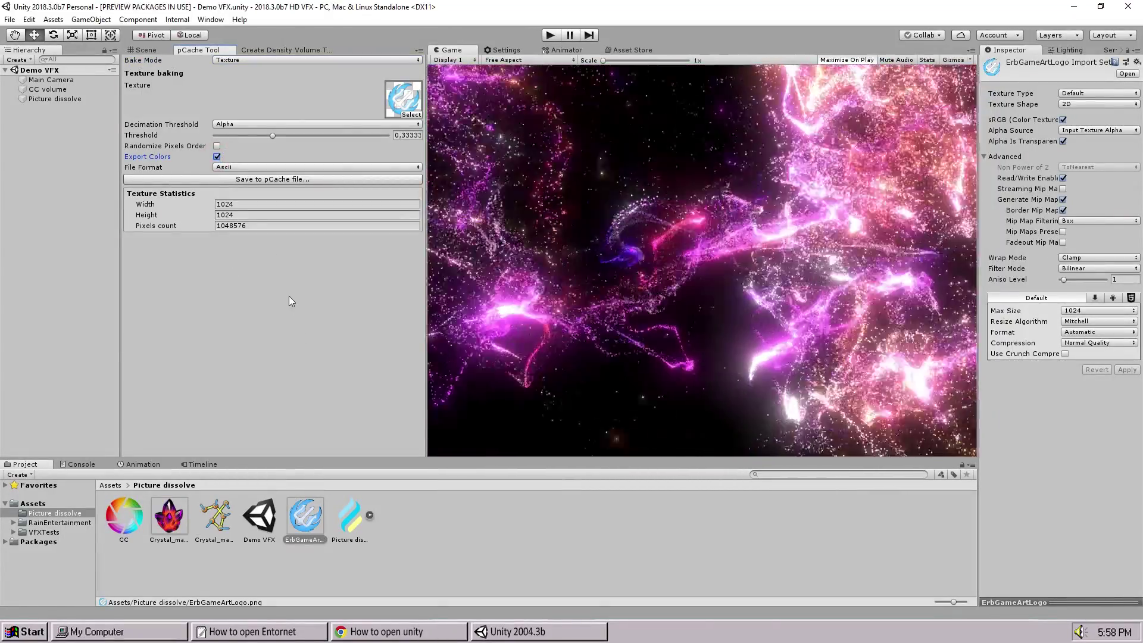
click(257, 179)
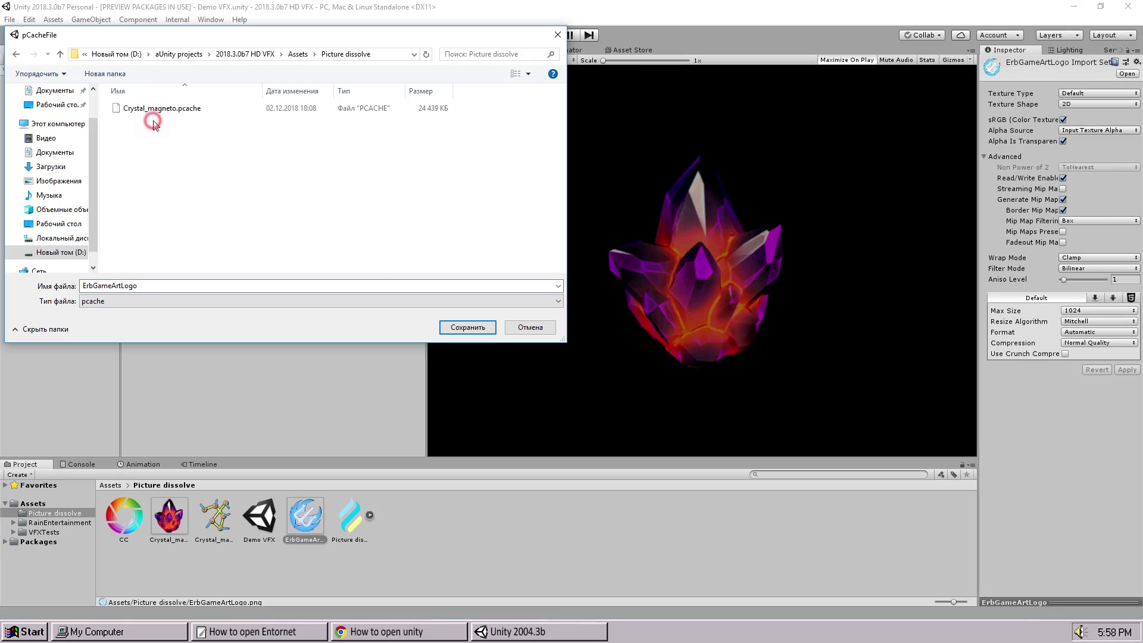
Step: Save ErbGameArtLogo.pcache, check its 478607 points, and return to the Scene view
click(479, 328)
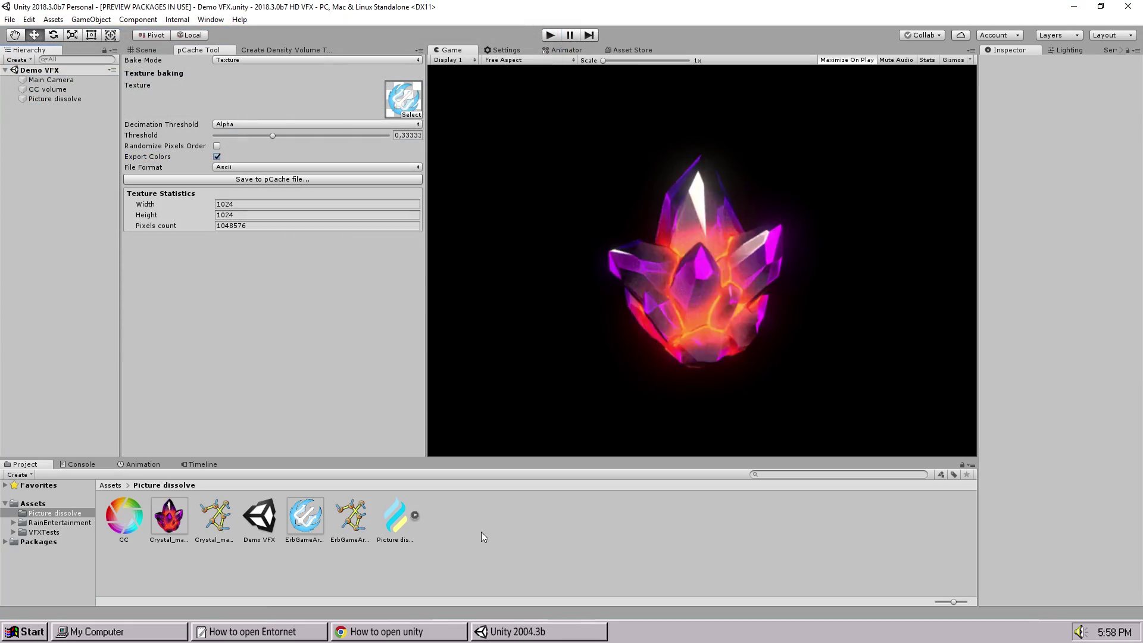
click(351, 516)
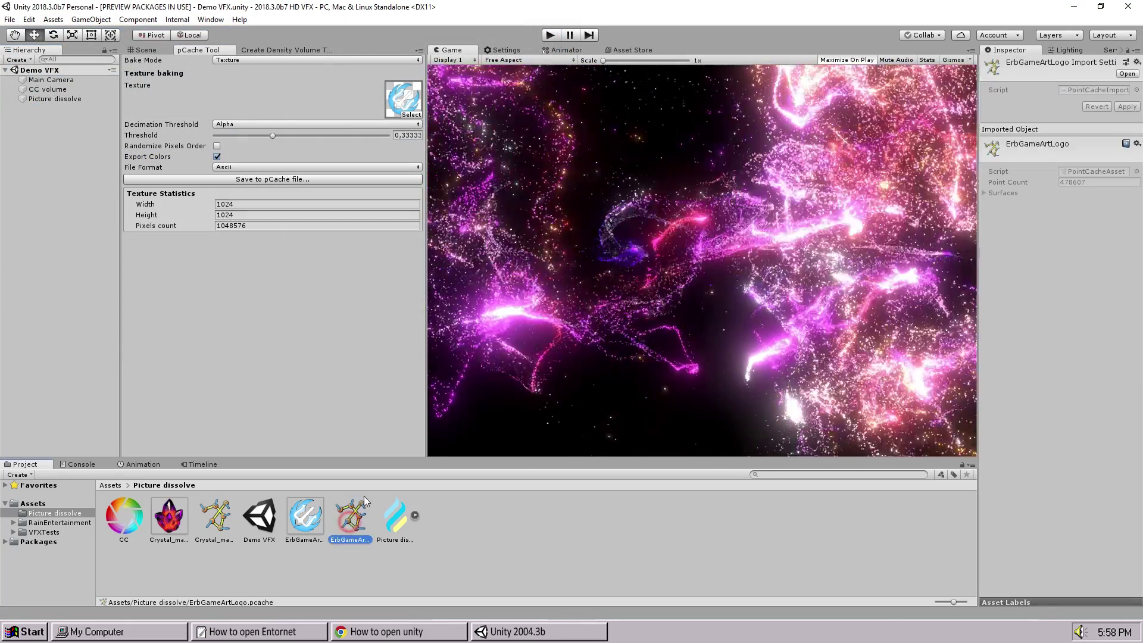
click(144, 52)
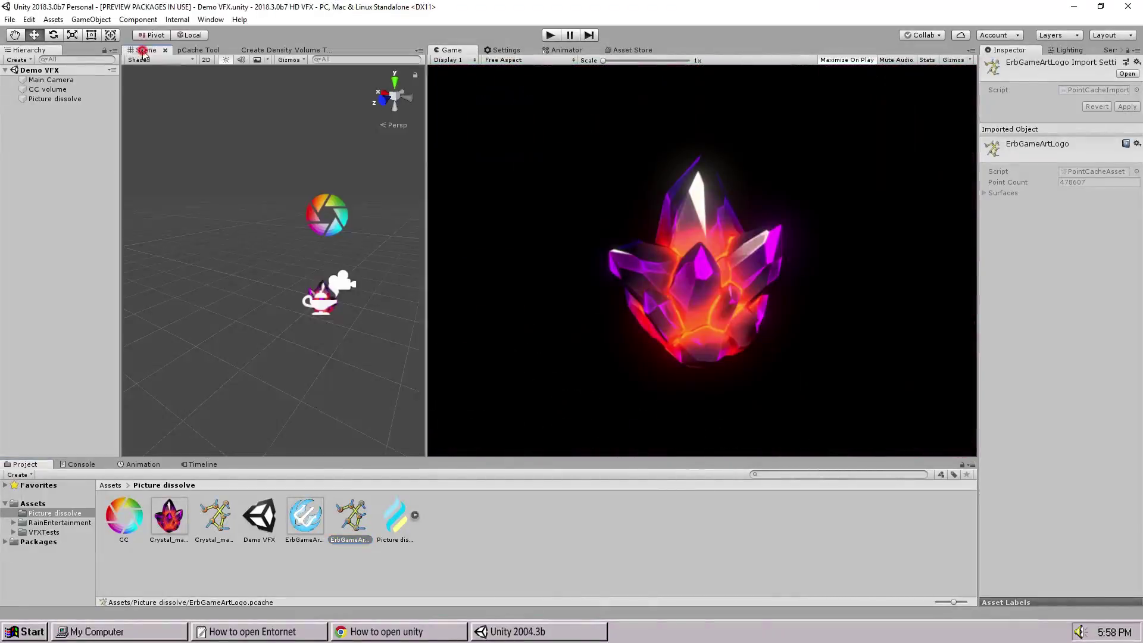
click(469, 526)
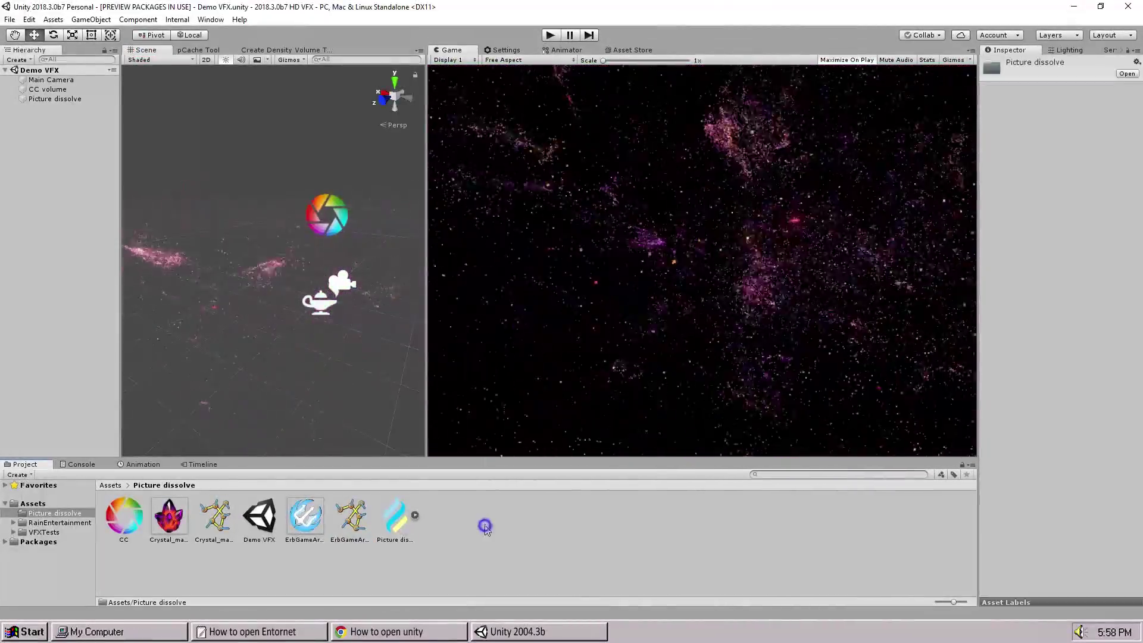
Step: Create a new Visual Effect Graph asset named New VFX in the Project folder
right_click(472, 524)
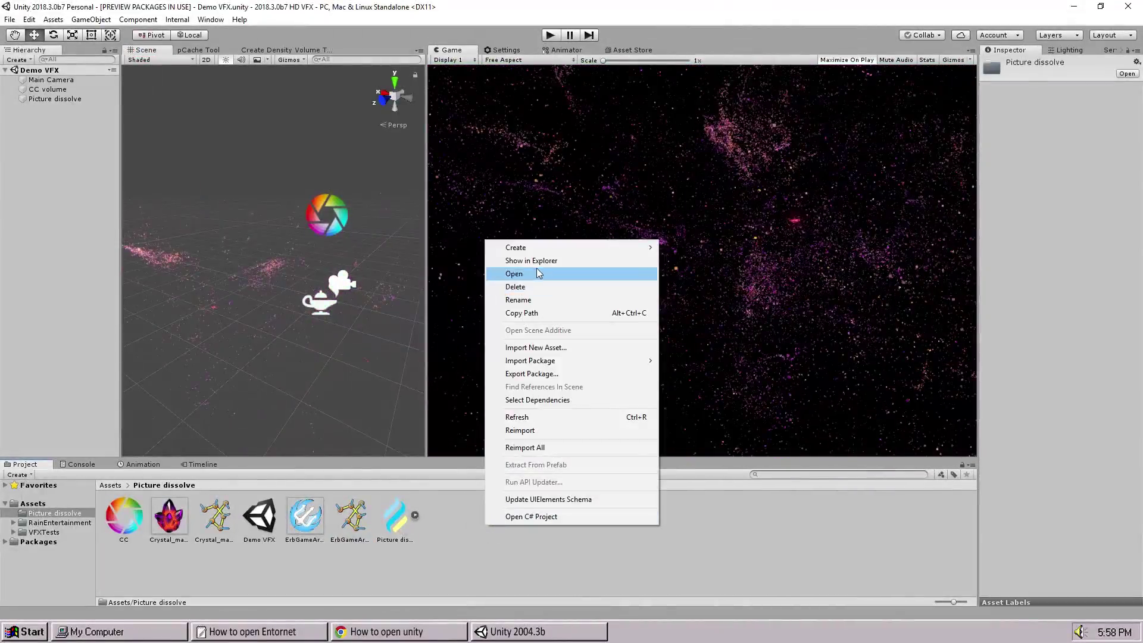
mouse_move(537, 249)
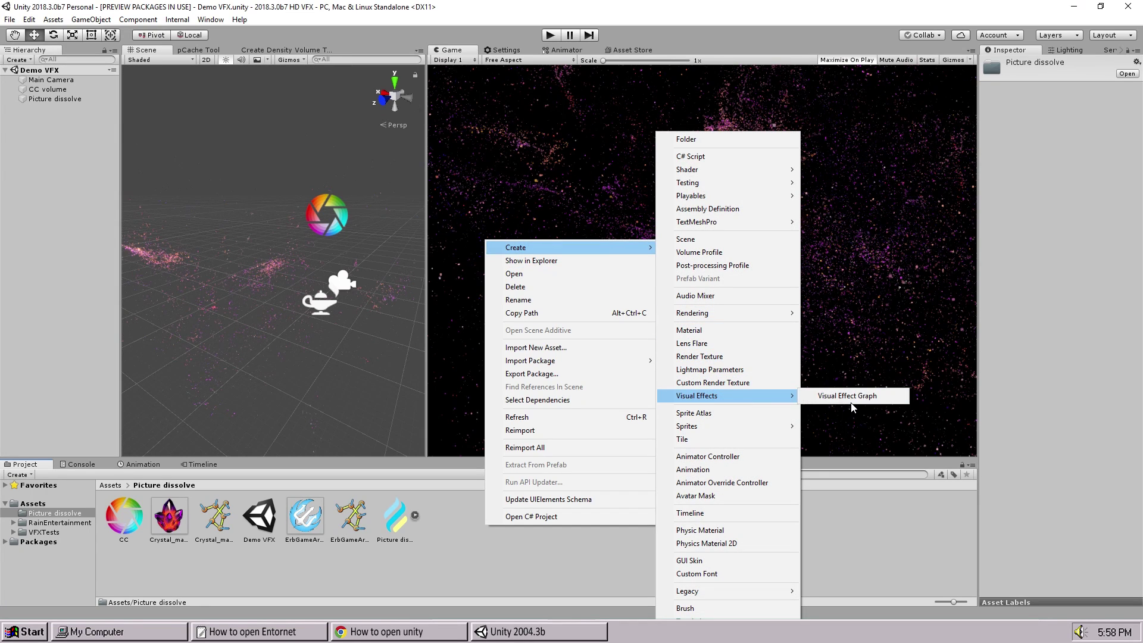
click(851, 398)
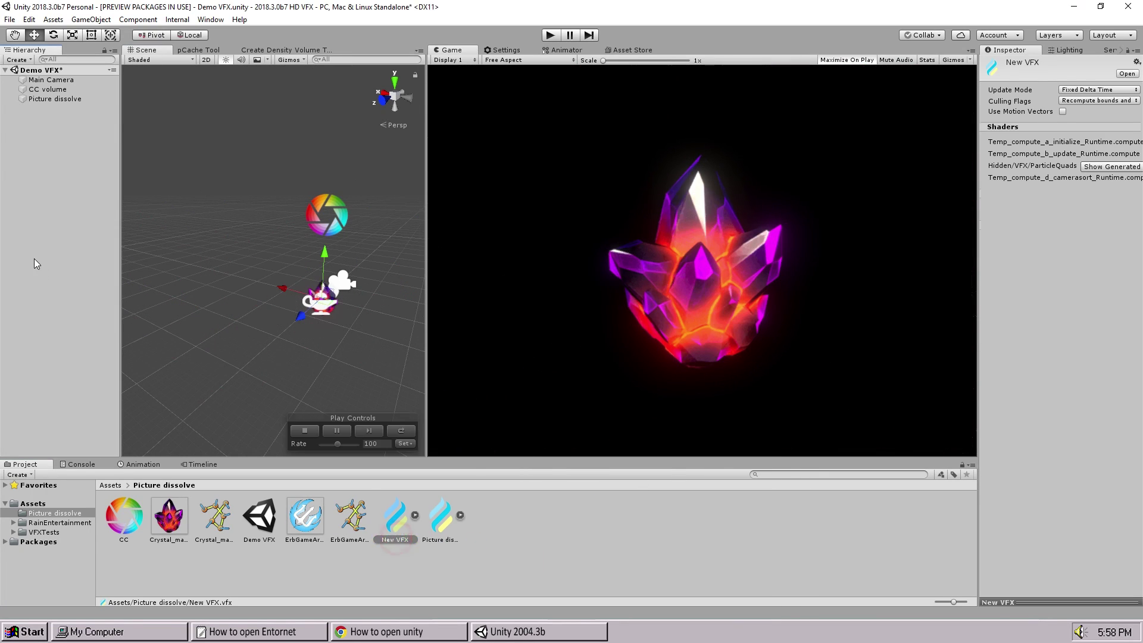
key(Delete)
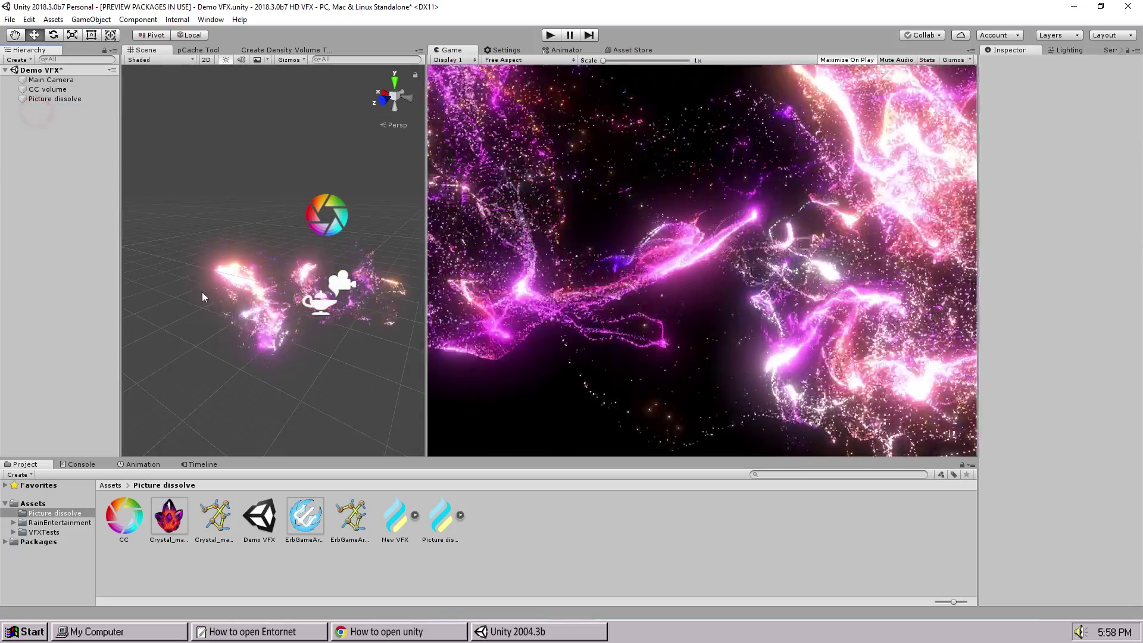
Step: Delete the New VFX asset and open the Picture dissolve graph
click(397, 513)
key(Delete)
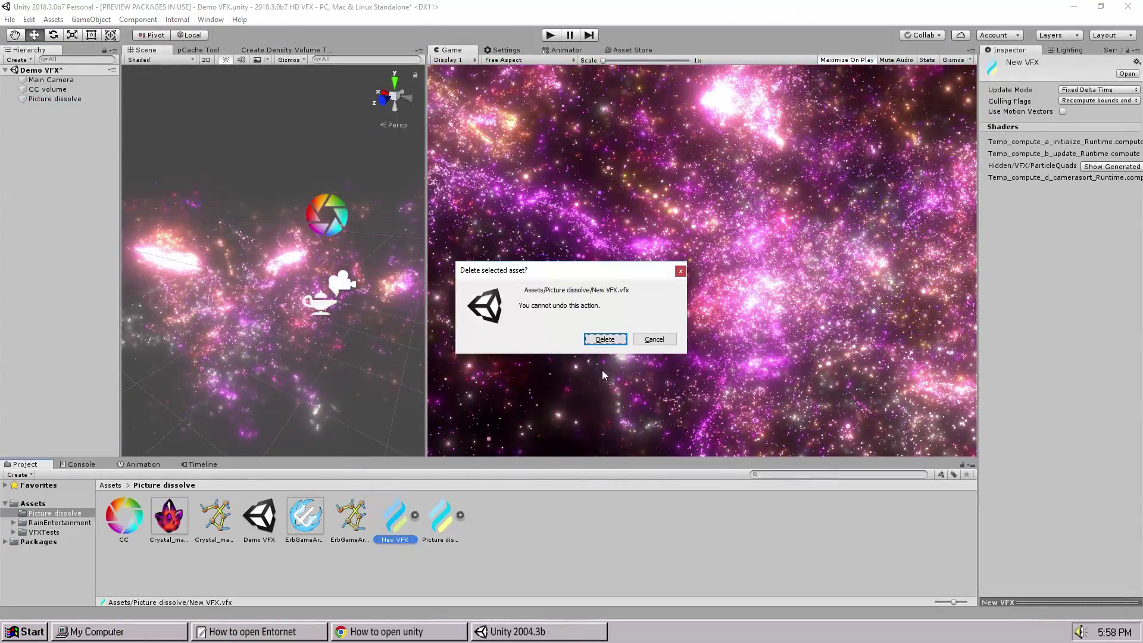
click(608, 343)
click(387, 530)
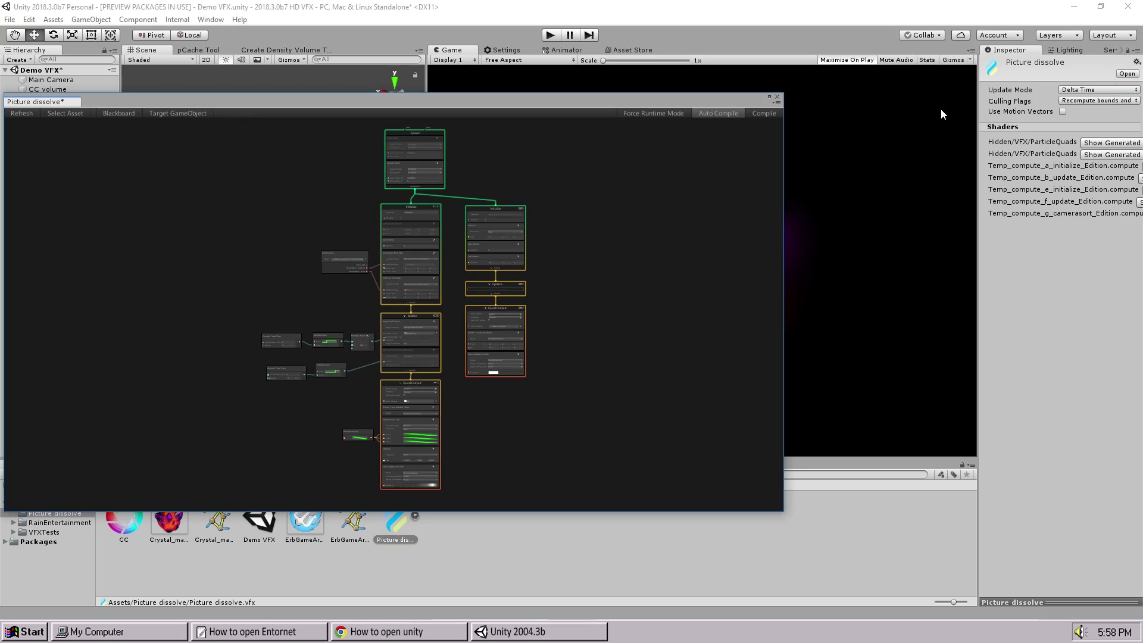
Step: Zoom the graph, then move and narrow its window beside the Game view
scroll(487, 209, up, 3)
scroll(516, 186, up, 5)
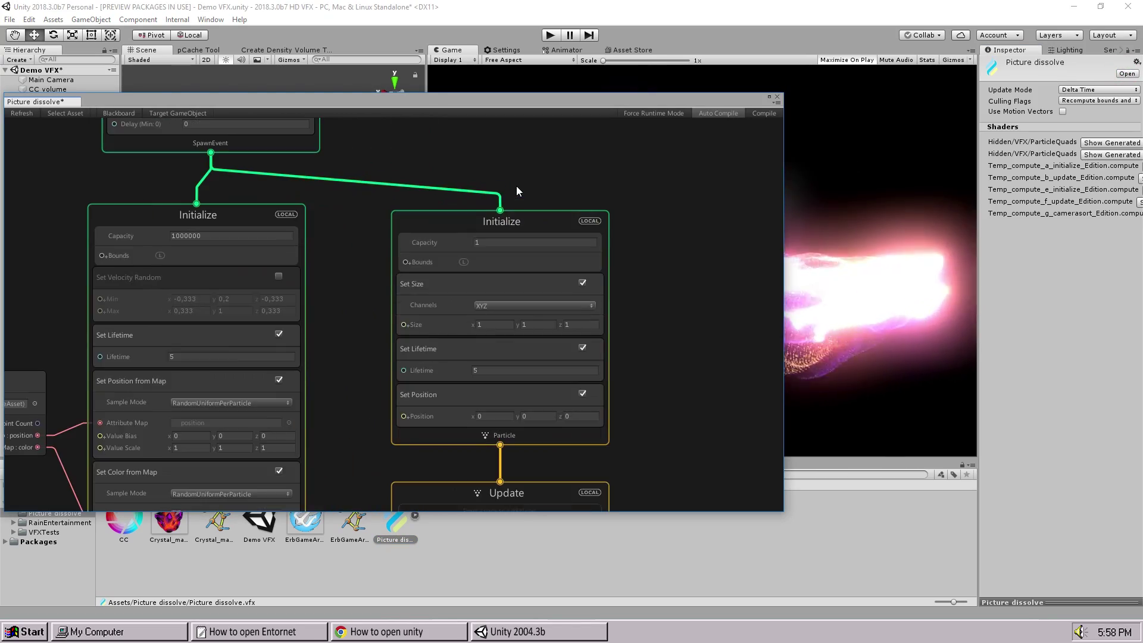
scroll(565, 199, up, 3)
scroll(545, 176, down, 5)
scroll(602, 233, down, 3)
scroll(552, 227, down, 3)
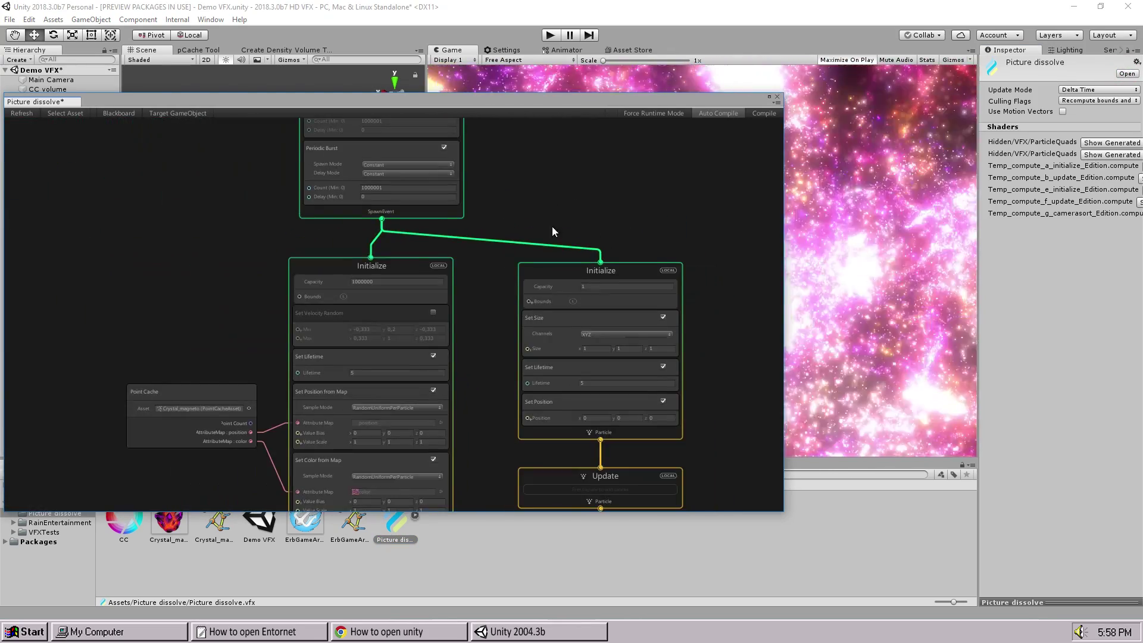
scroll(540, 256, down, 3)
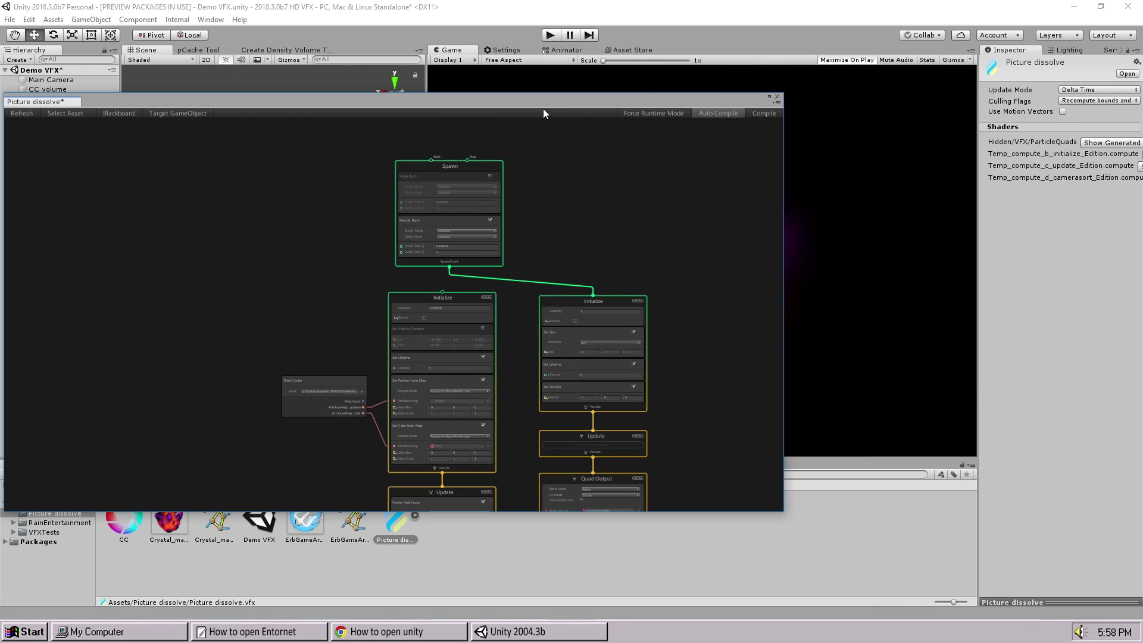
drag(513, 107, 317, 117)
drag(589, 209, 458, 219)
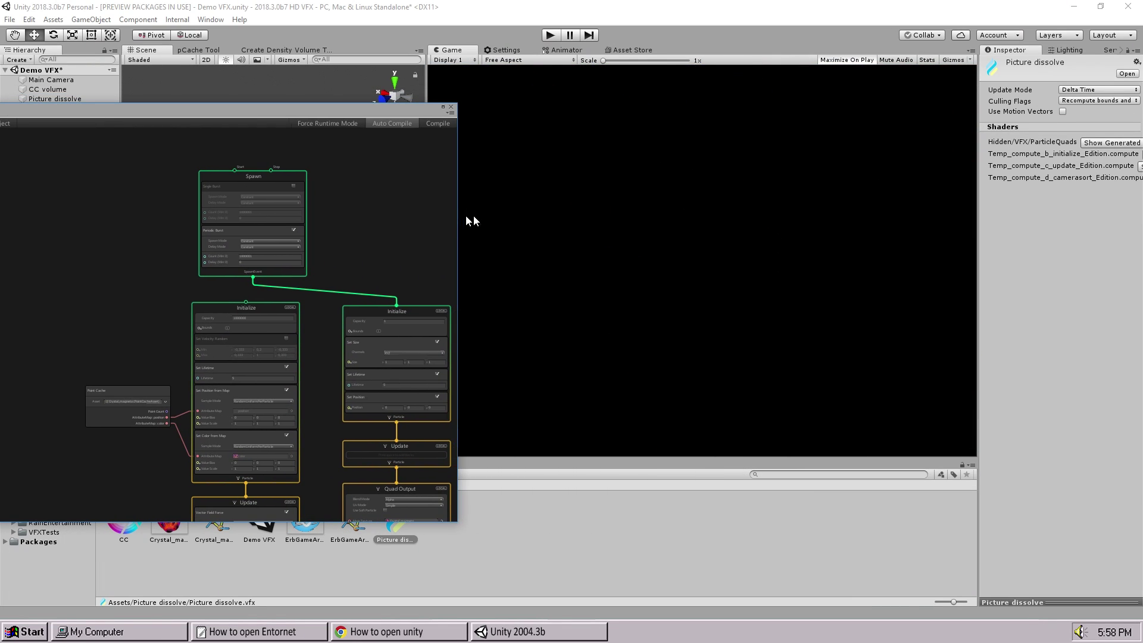
drag(282, 108, 306, 119)
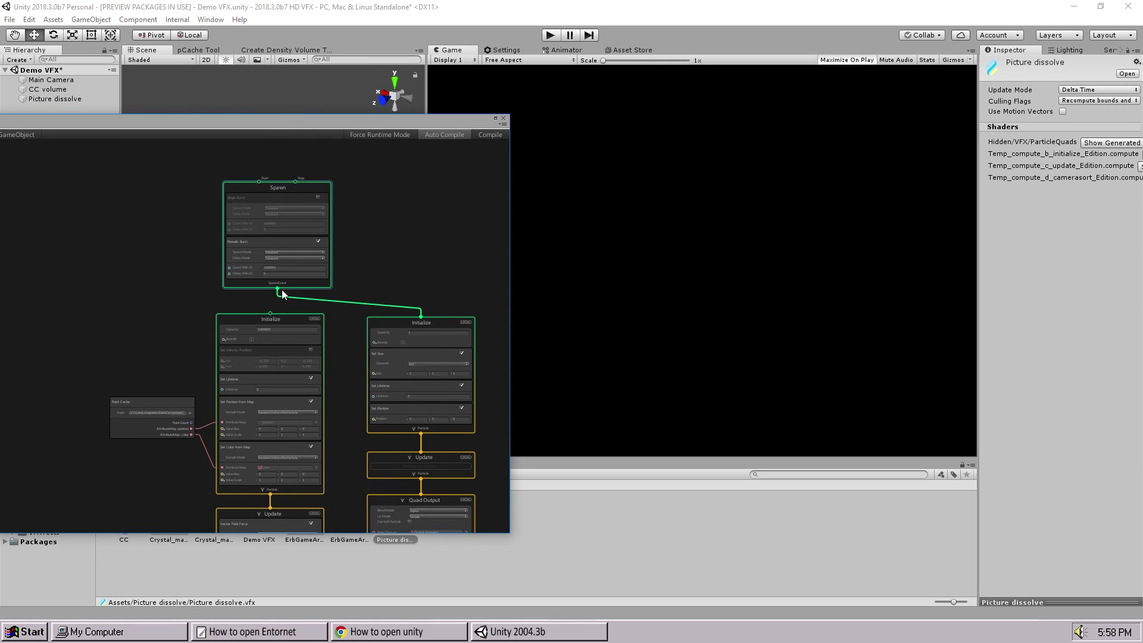
Step: Connect Spawn to the left Initialize context and delete its link to the right one
drag(279, 271, 271, 311)
click(342, 290)
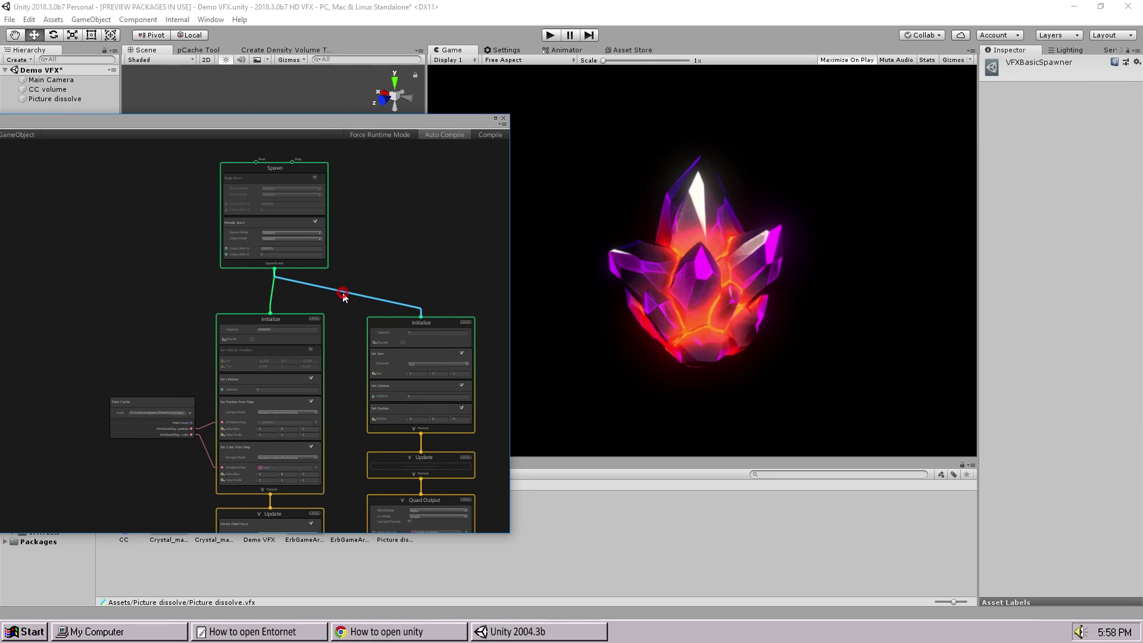
key(Delete)
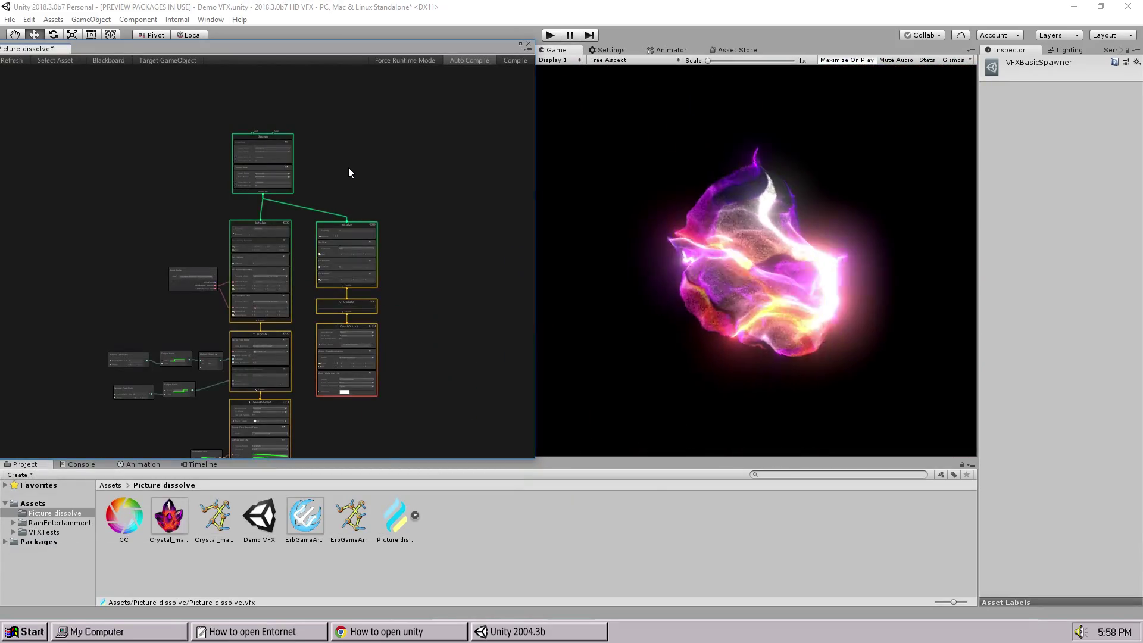
Step: Center the Spawn node and browse its Create Block categories without adding any block
scroll(350, 174, up, 3)
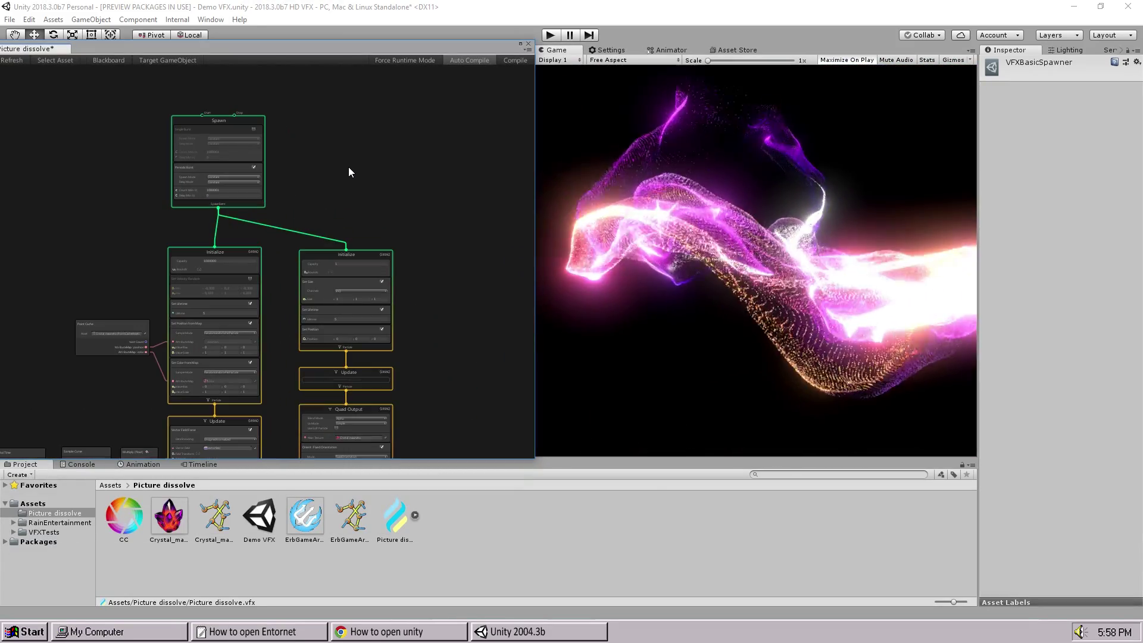
scroll(349, 173, up, 3)
middle_drag(257, 162, 475, 257)
scroll(475, 258, up, 2)
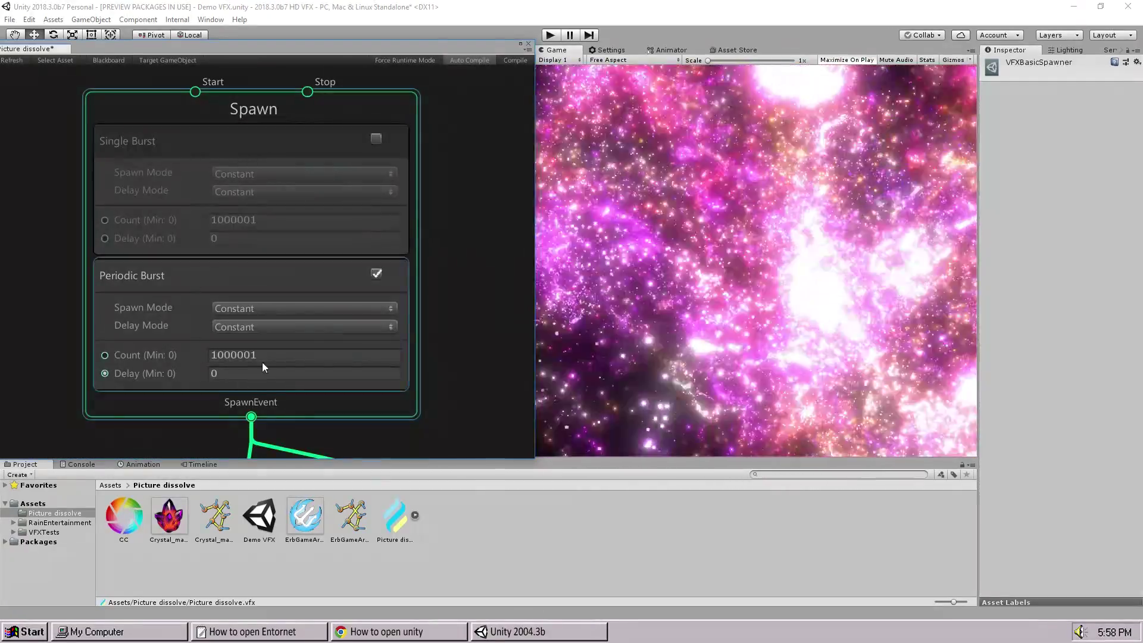
scroll(109, 182, down, 1)
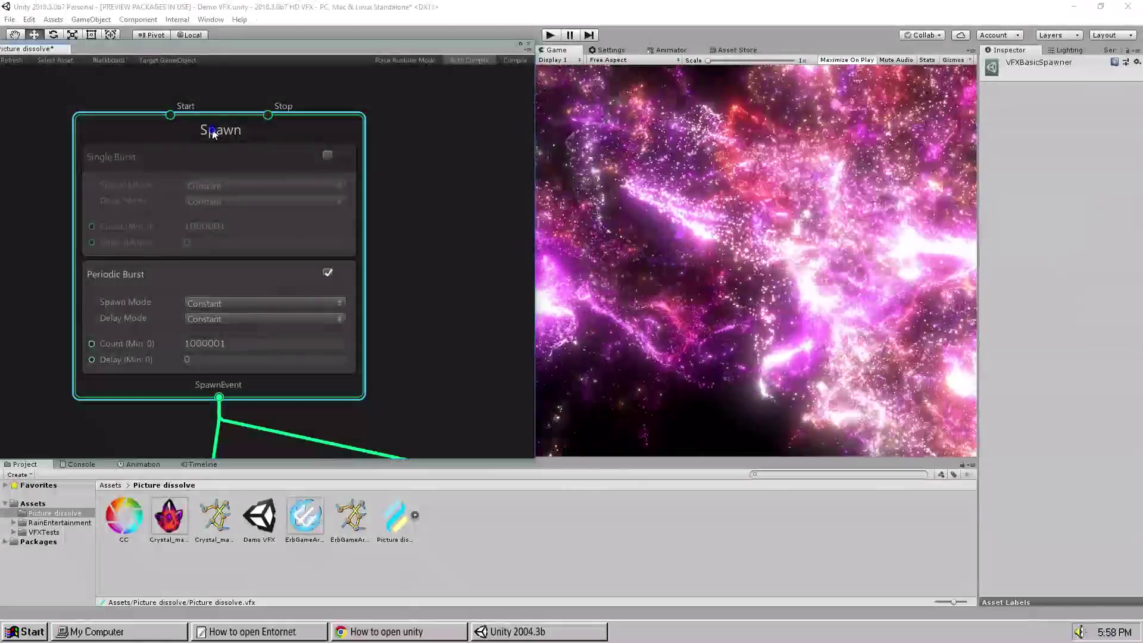
right_click(213, 134)
click(235, 136)
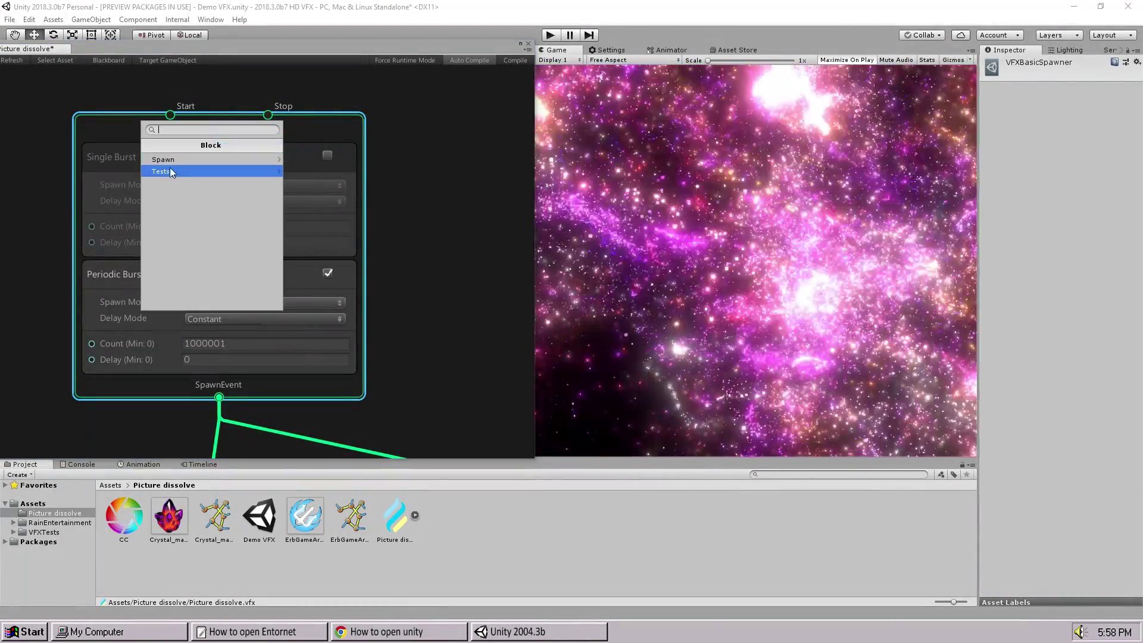
click(171, 159)
click(469, 191)
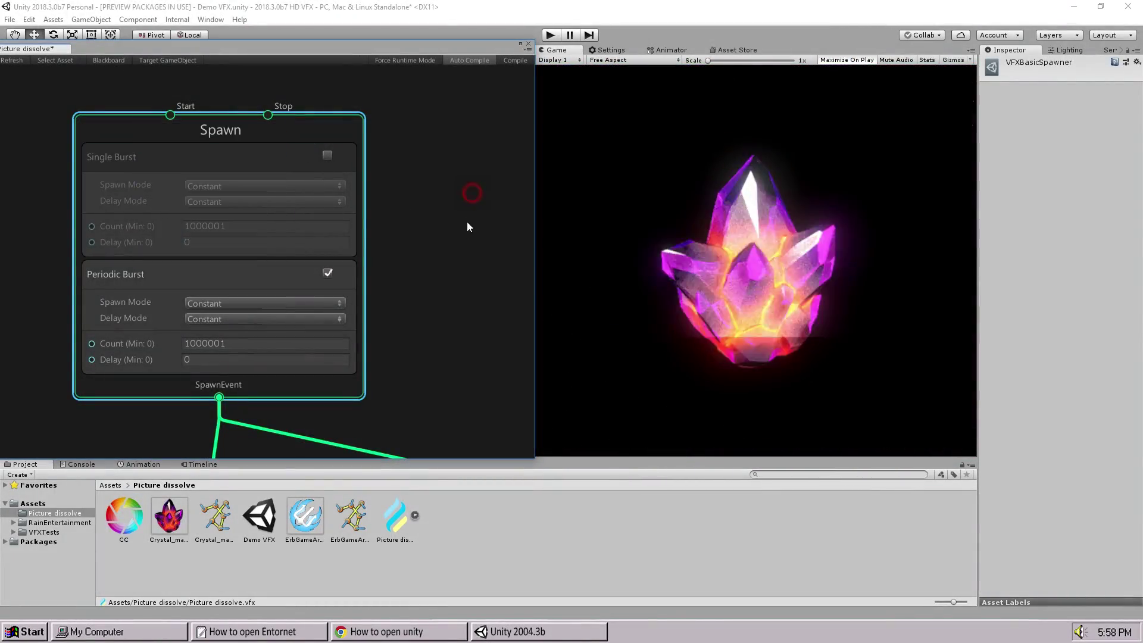
Step: Turn off the Set Lifetime block in the second Initialize context
scroll(356, 185, down, 3)
middle_drag(356, 185, 265, 106)
scroll(345, 160, up, 4)
middle_drag(345, 161, 330, 120)
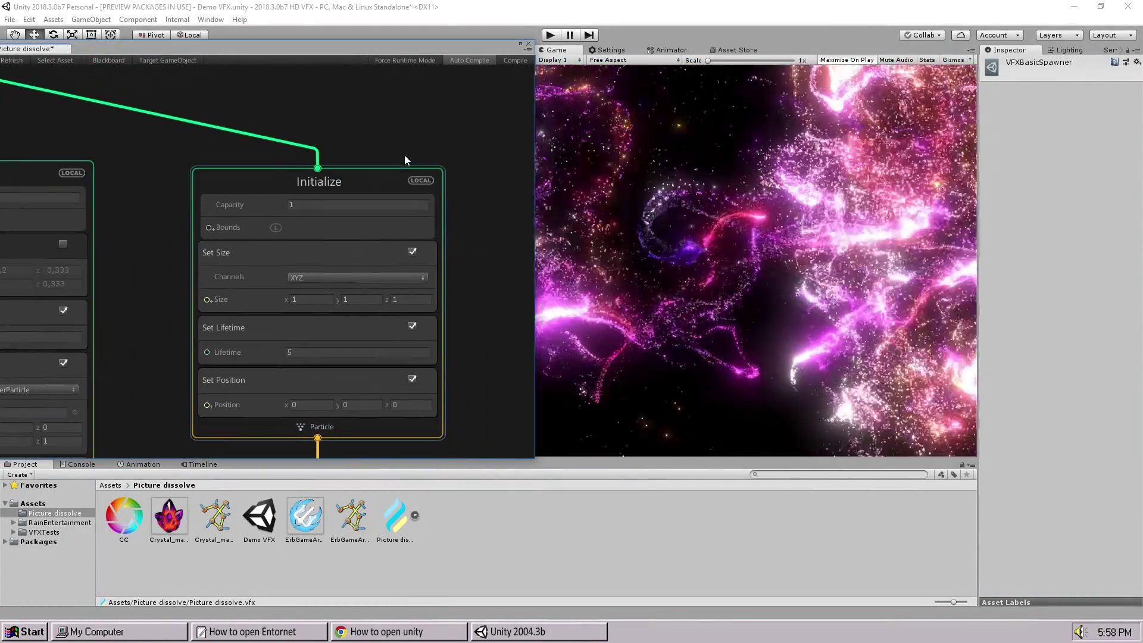
middle_drag(369, 278, 359, 163)
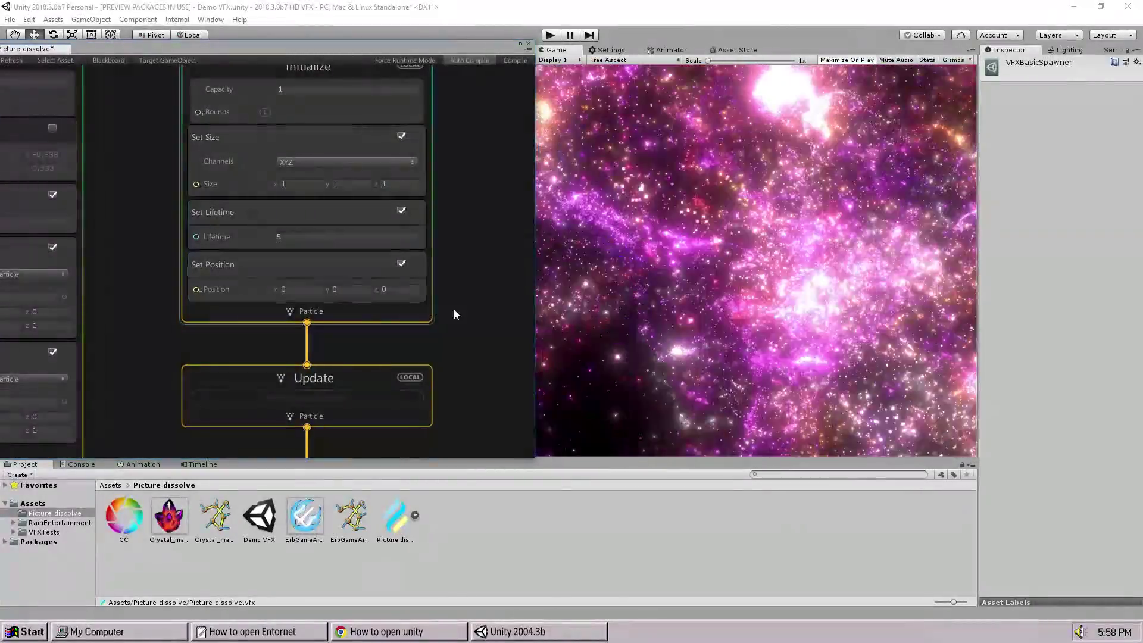
scroll(463, 306, down, 2)
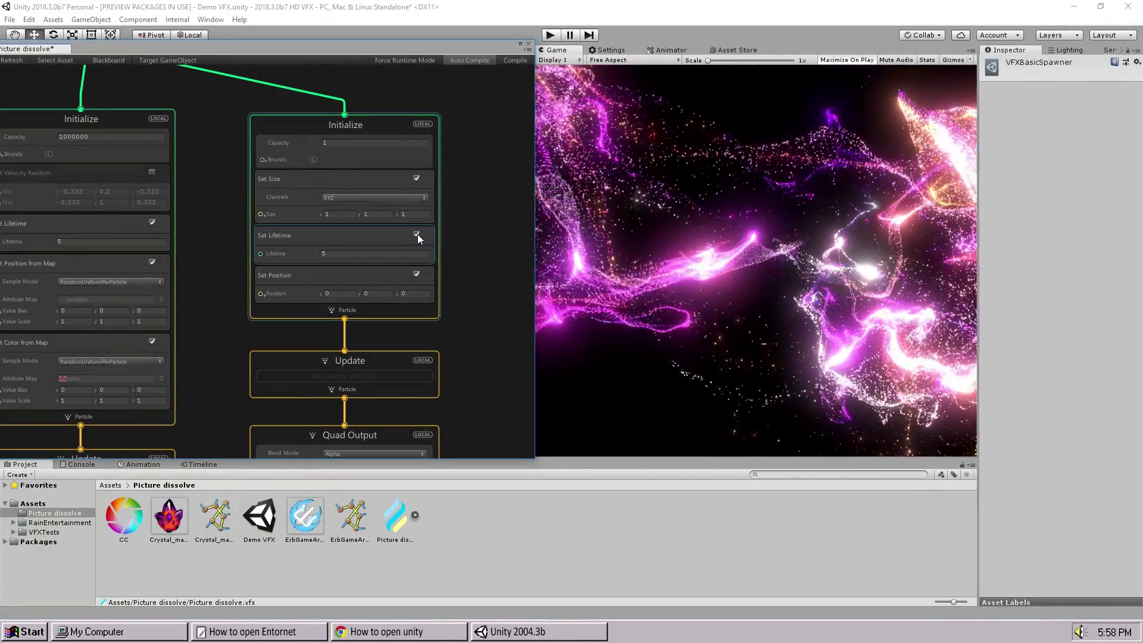
click(417, 234)
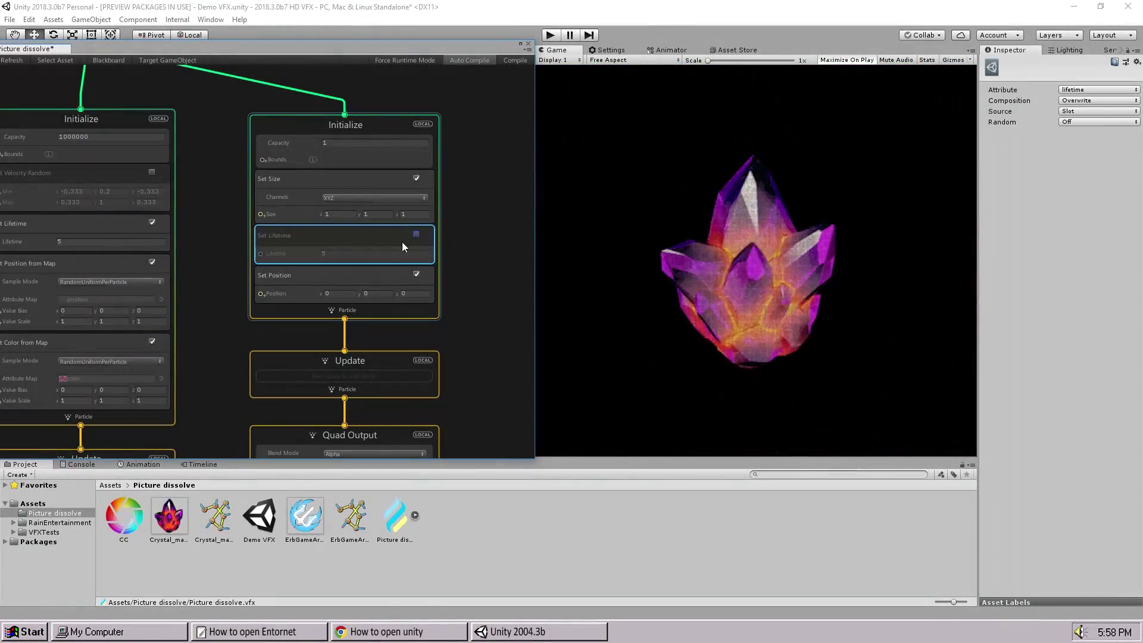
Step: Inspect the Quad Output's Color / Alpha over Life gradient
scroll(477, 321, down, 3)
middle_drag(491, 343, 473, 154)
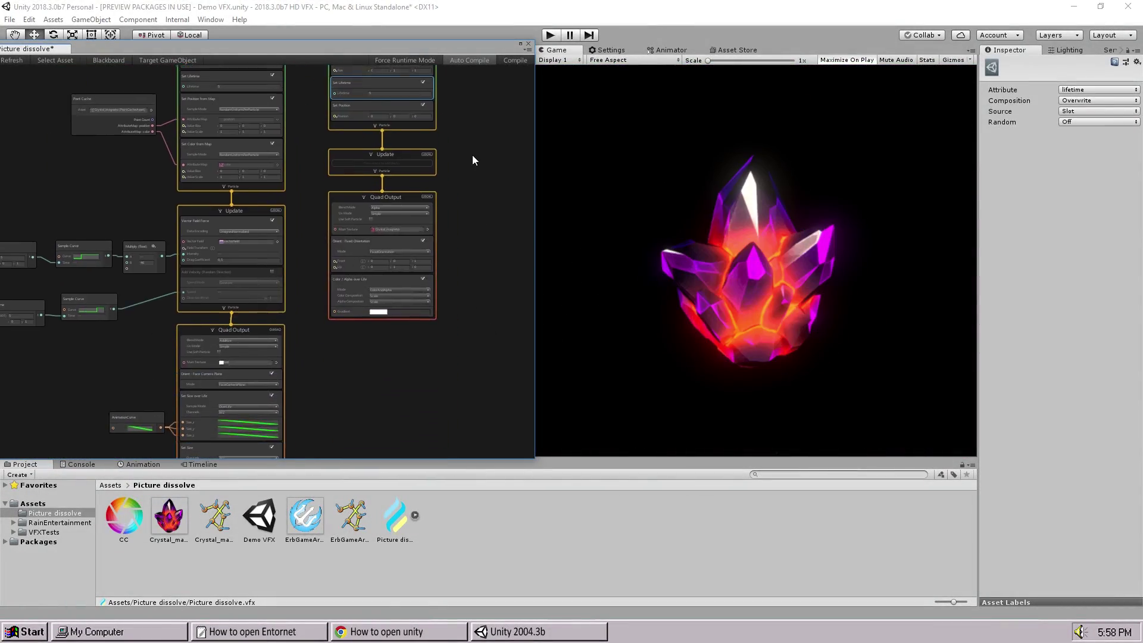
scroll(436, 201, up, 3)
scroll(436, 201, up, 3)
middle_drag(475, 289, 526, 179)
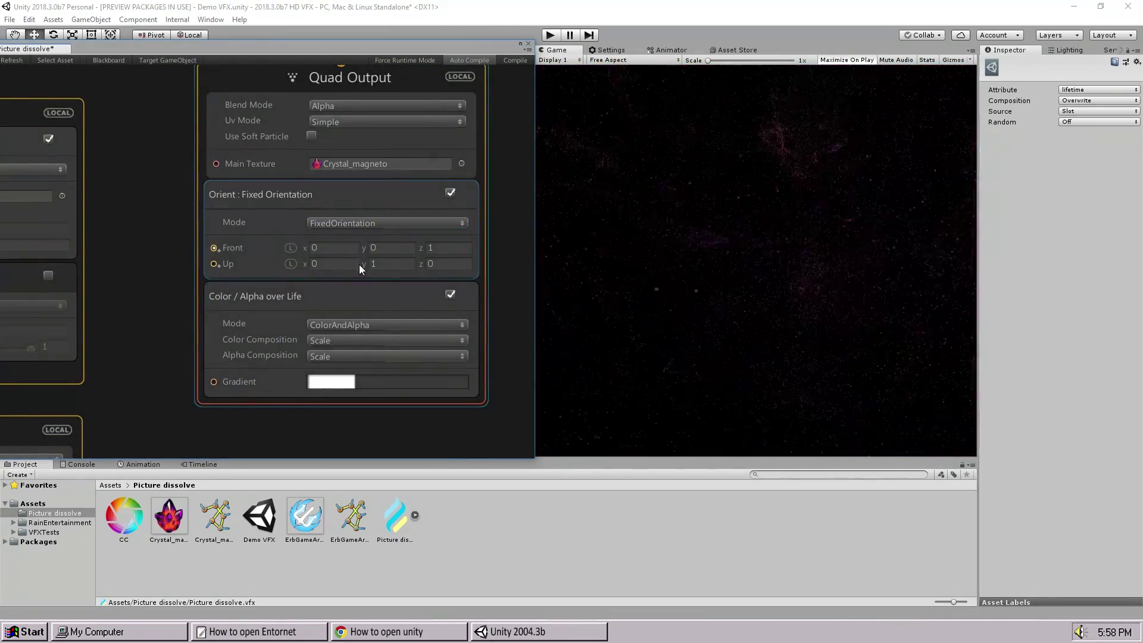
click(351, 330)
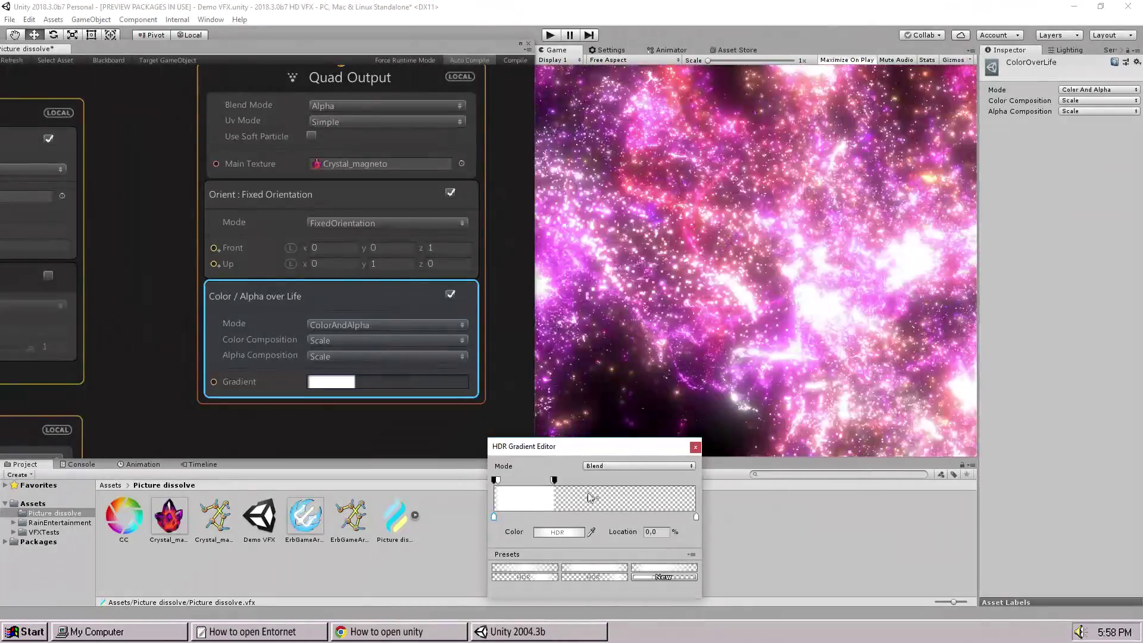
scroll(383, 434, down, 1)
click(383, 435)
scroll(491, 338, down, 2)
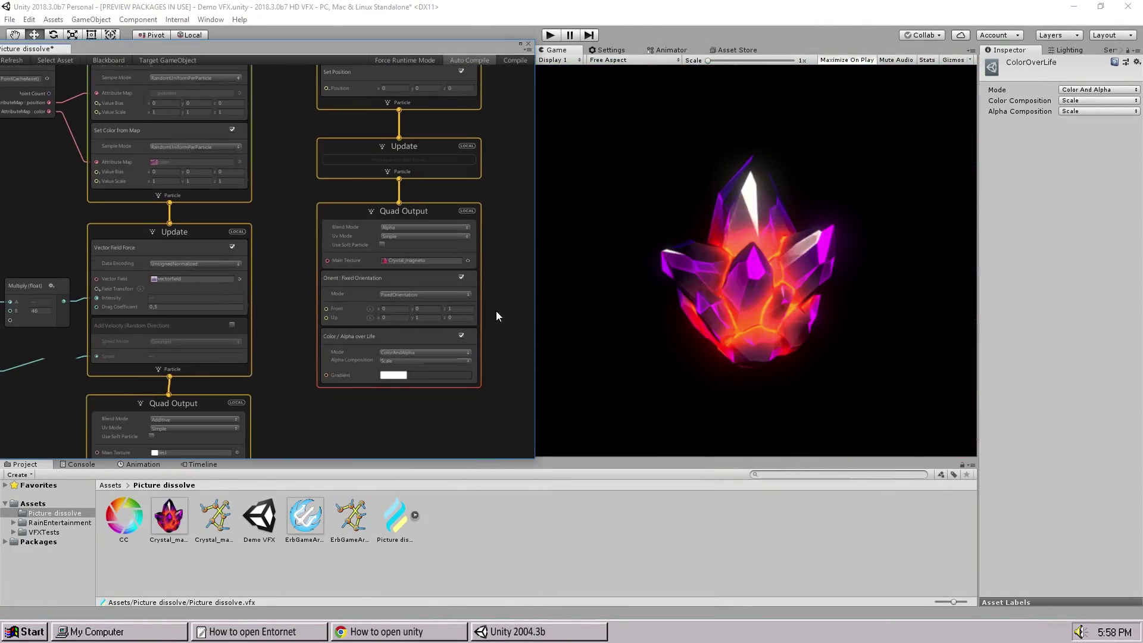
scroll(496, 310, up, 3)
Step: Change the second Quad Output's Main Texture from Crystal_magneto to ErbGameArtLogo
click(447, 274)
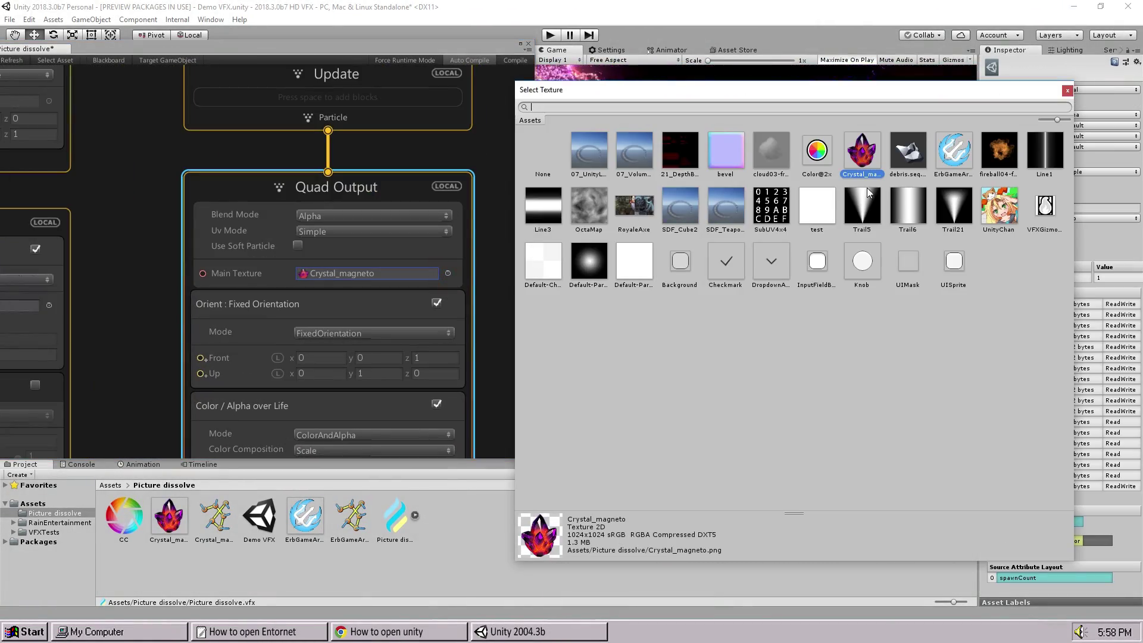
click(488, 279)
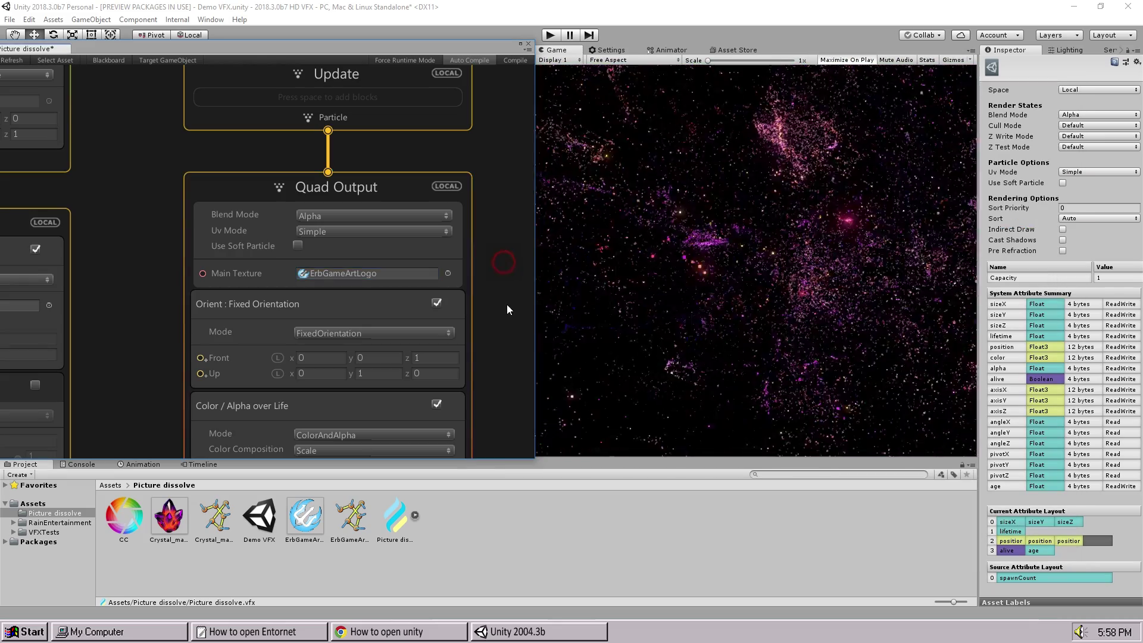
scroll(497, 281, down, 3)
scroll(306, 286, up, 2)
Step: Confirm the Set Lifetime value of 5 and bring the Point Cache node into view
scroll(153, 253, up, 2)
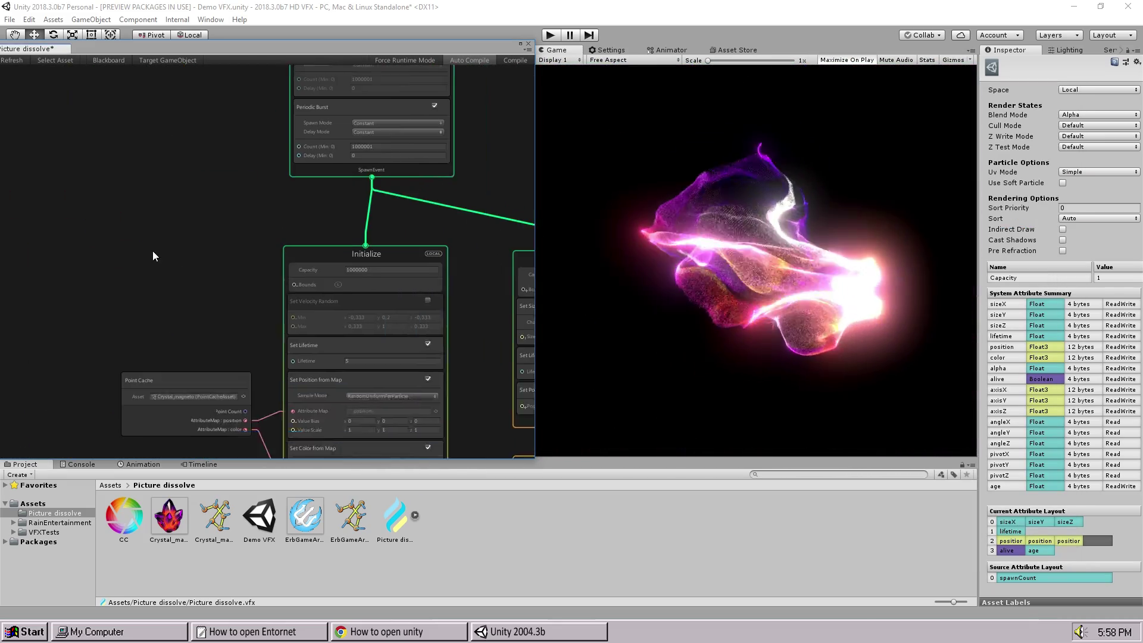
scroll(230, 237, up, 2)
scroll(184, 189, up, 1)
scroll(183, 189, up, 1)
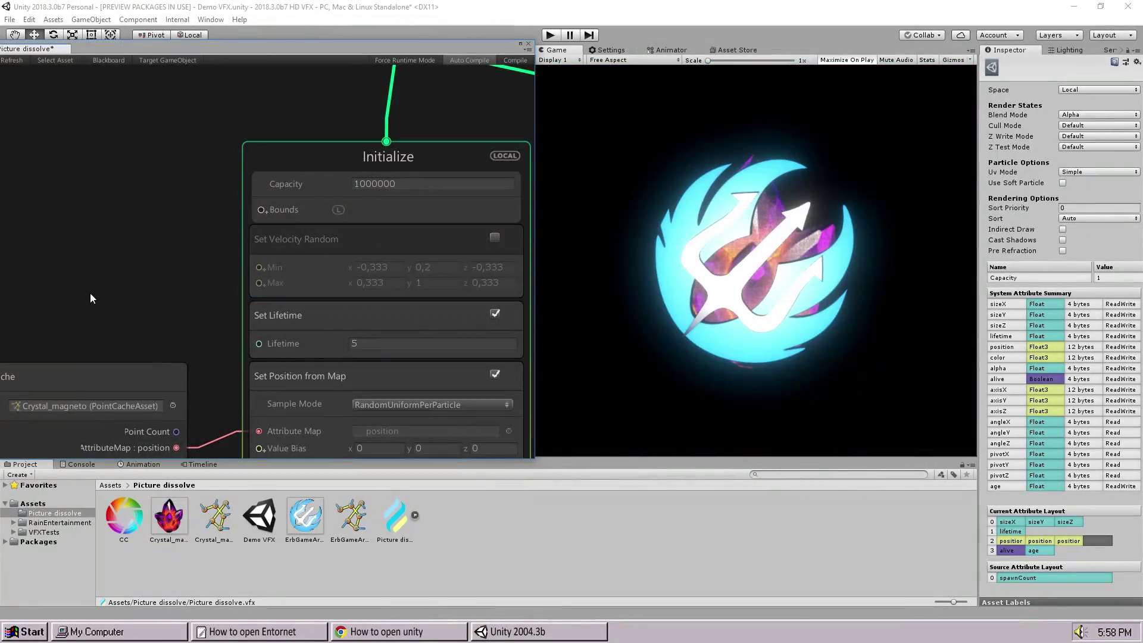
middle_drag(90, 292, 55, 191)
scroll(56, 191, down, 1)
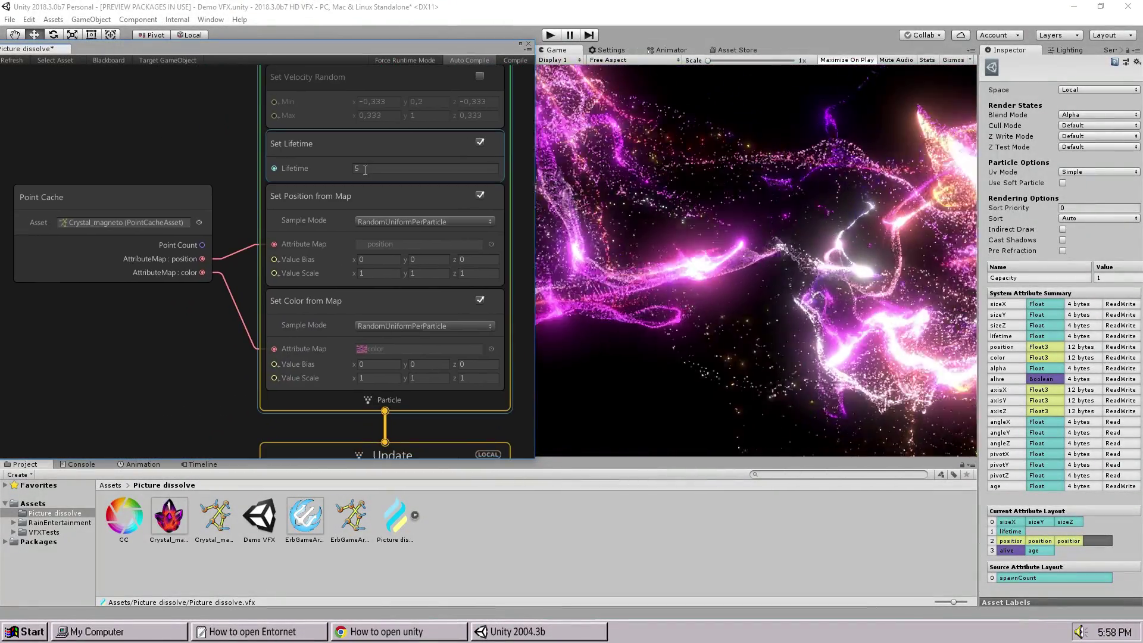
key(Return)
click(149, 327)
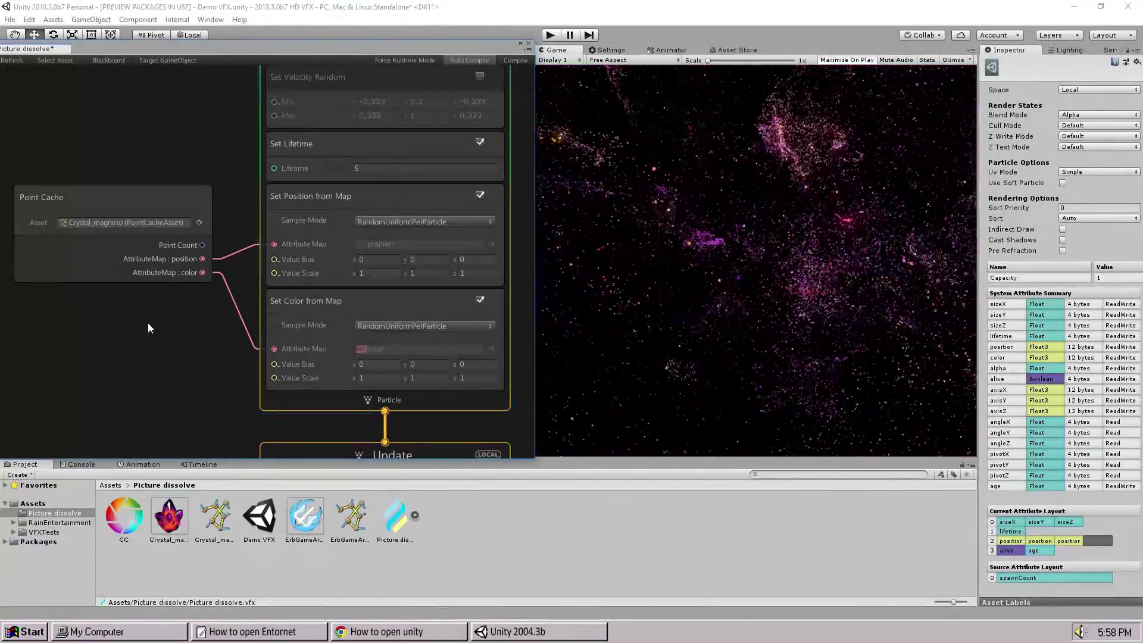
middle_drag(149, 328, 207, 314)
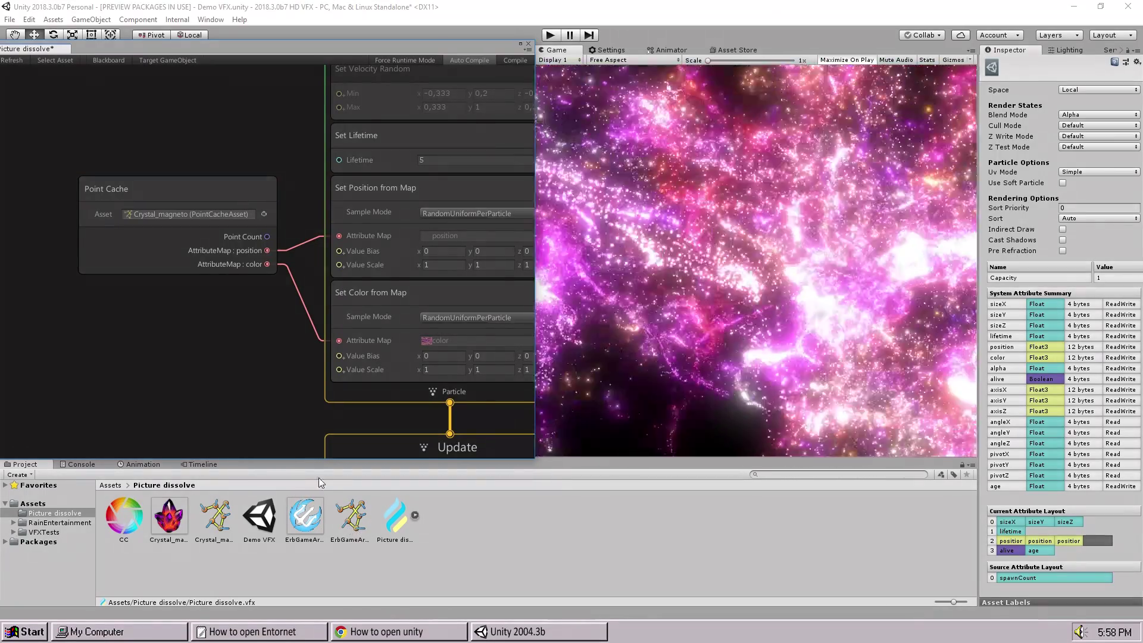
Step: Swap the Point Cache node's asset to the ErbGameArtLogo point cache
click(350, 526)
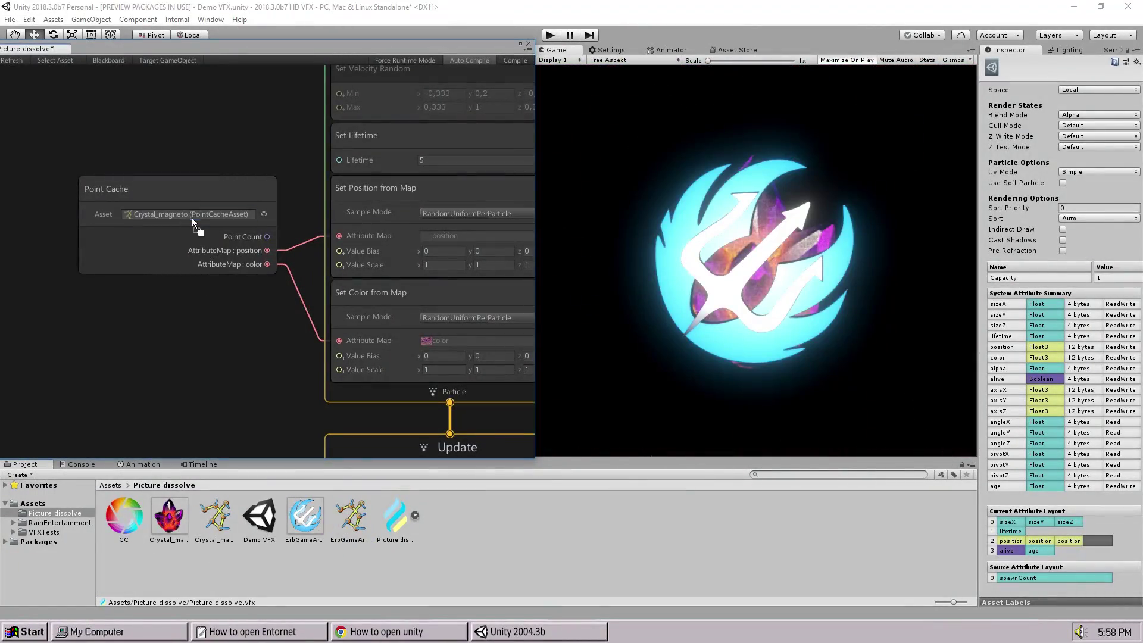
drag(191, 218, 191, 216)
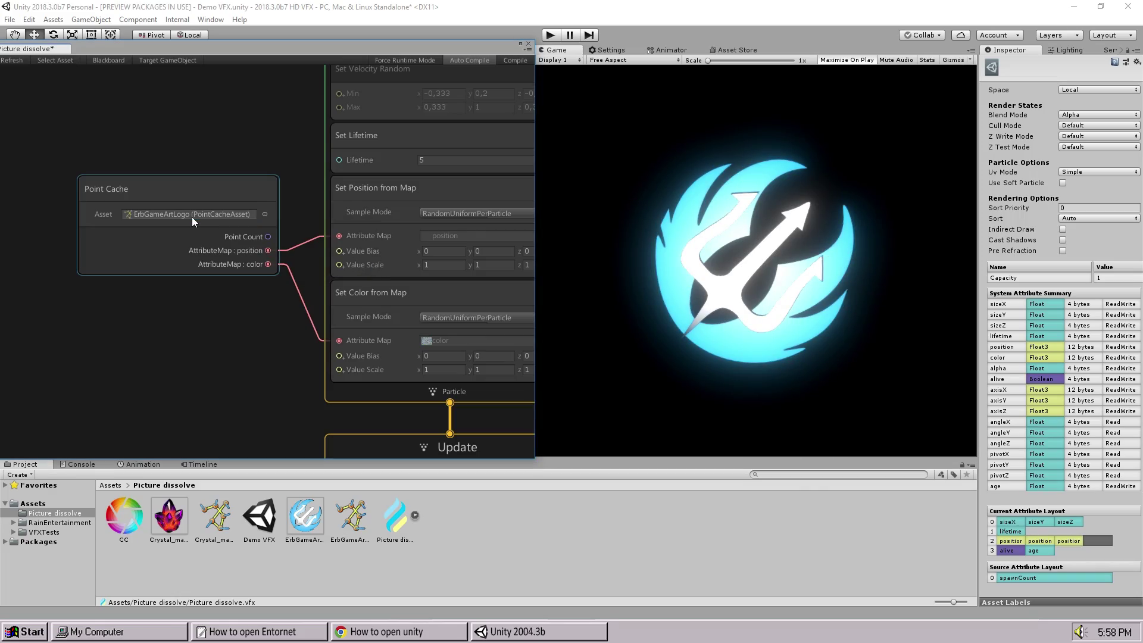
scroll(273, 244, down, 2)
middle_drag(251, 344, 159, 323)
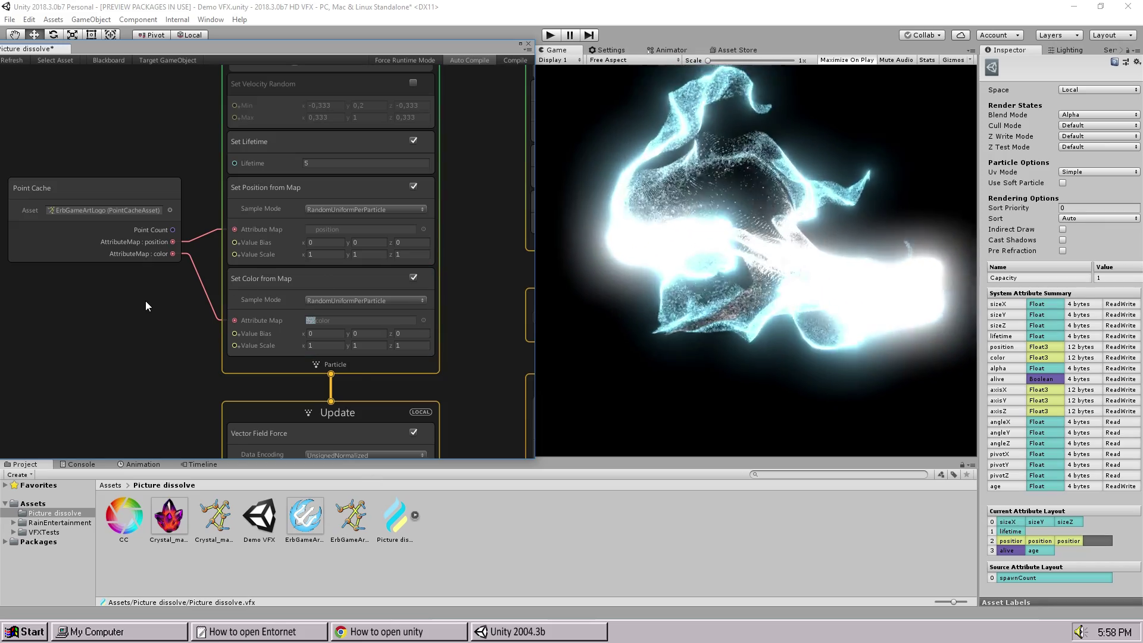
scroll(148, 306, up, 1)
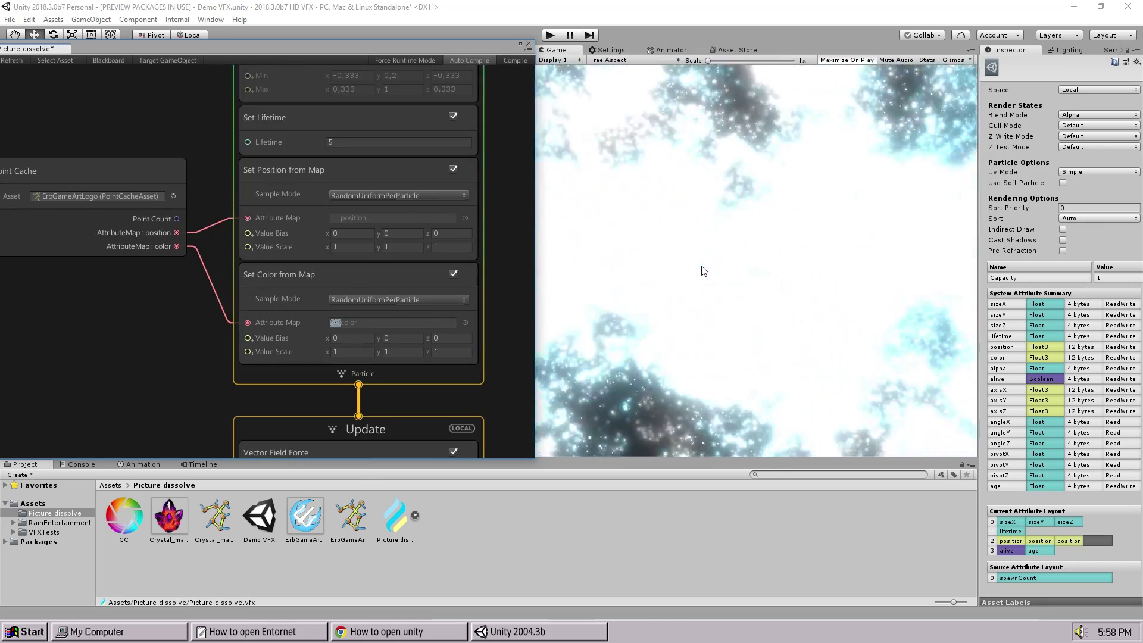
Step: Center the Update node and browse the Vector Field texture picker, then close it
middle_drag(141, 355, 137, 222)
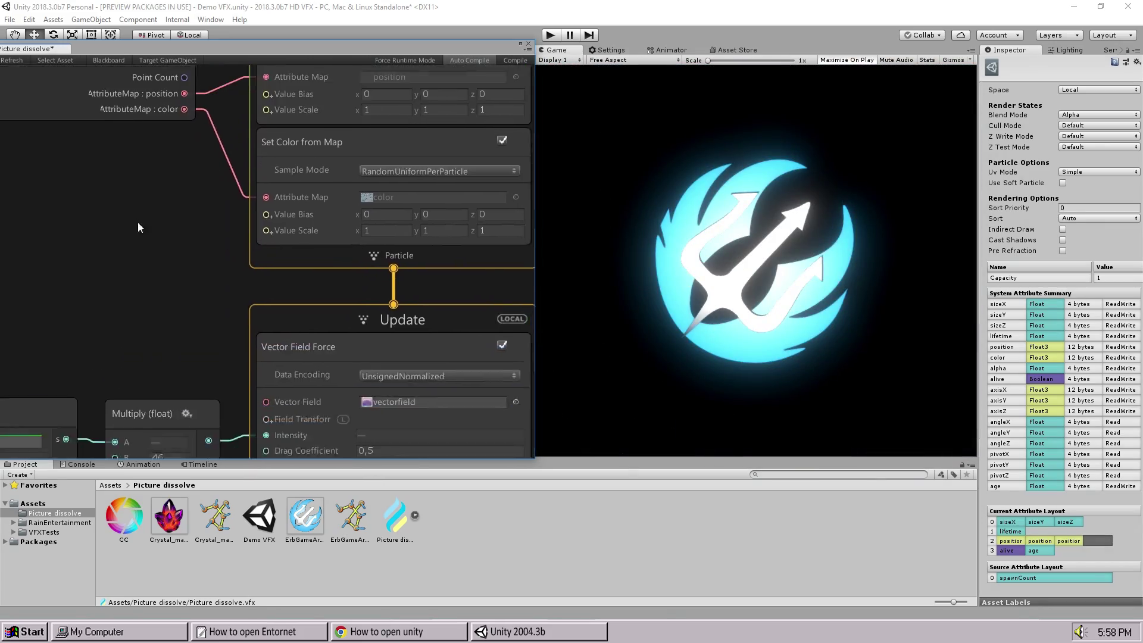
scroll(262, 148, down, 1)
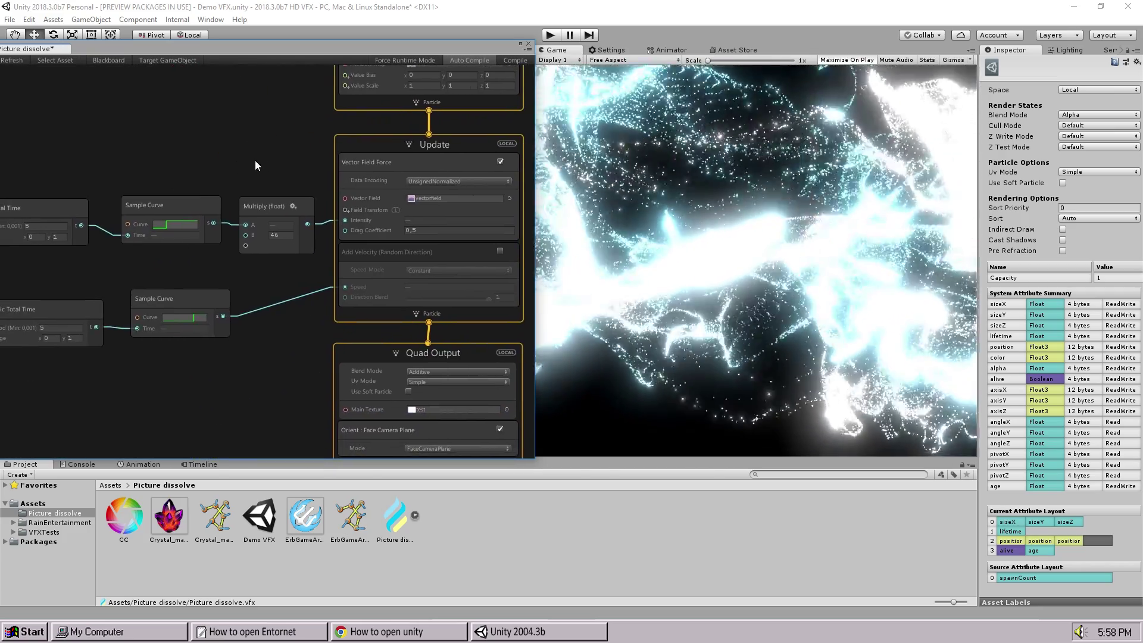
scroll(328, 188, down, 1)
scroll(327, 188, up, 2)
mouse_move(351, 190)
middle_down()
mouse_move(215, 187)
mouse_move(144, 164)
middle_up()
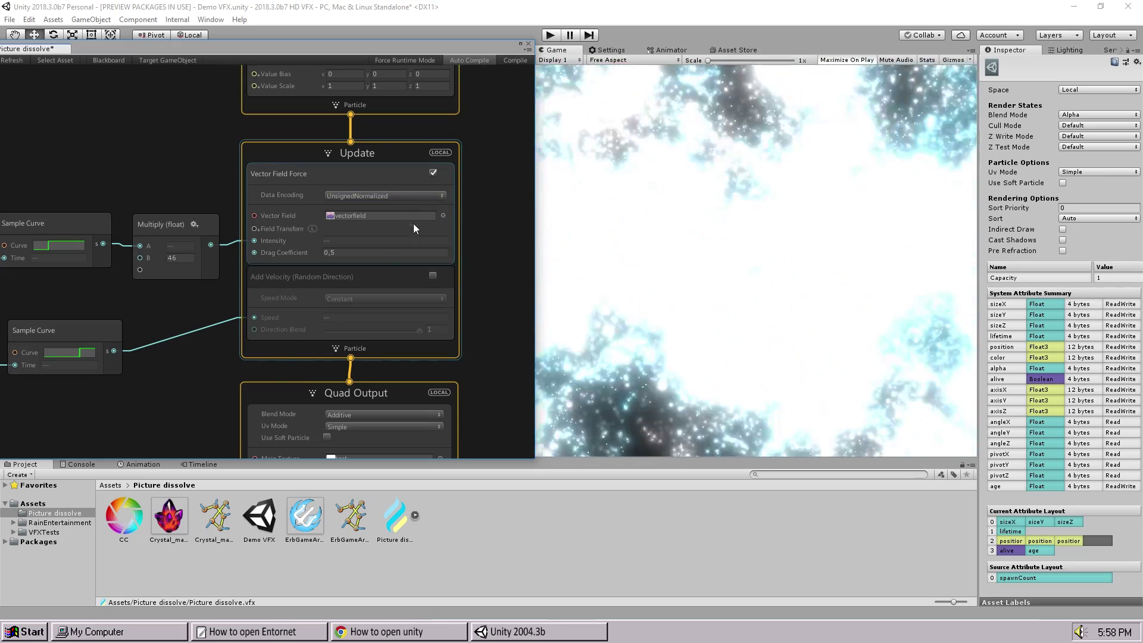
click(443, 217)
click(1068, 91)
Step: Expand Packages > Visual Effects Graph > Textures and ping the vectorfield texture
scroll(476, 119, down, 2)
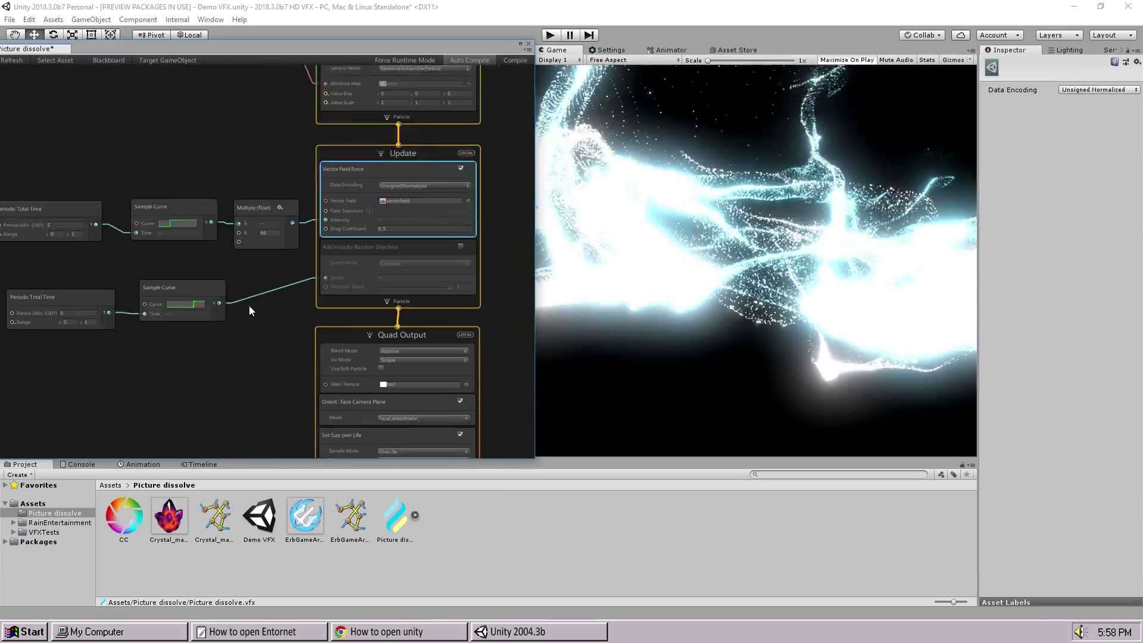
click(8, 543)
scroll(12, 545, down, 3)
click(13, 543)
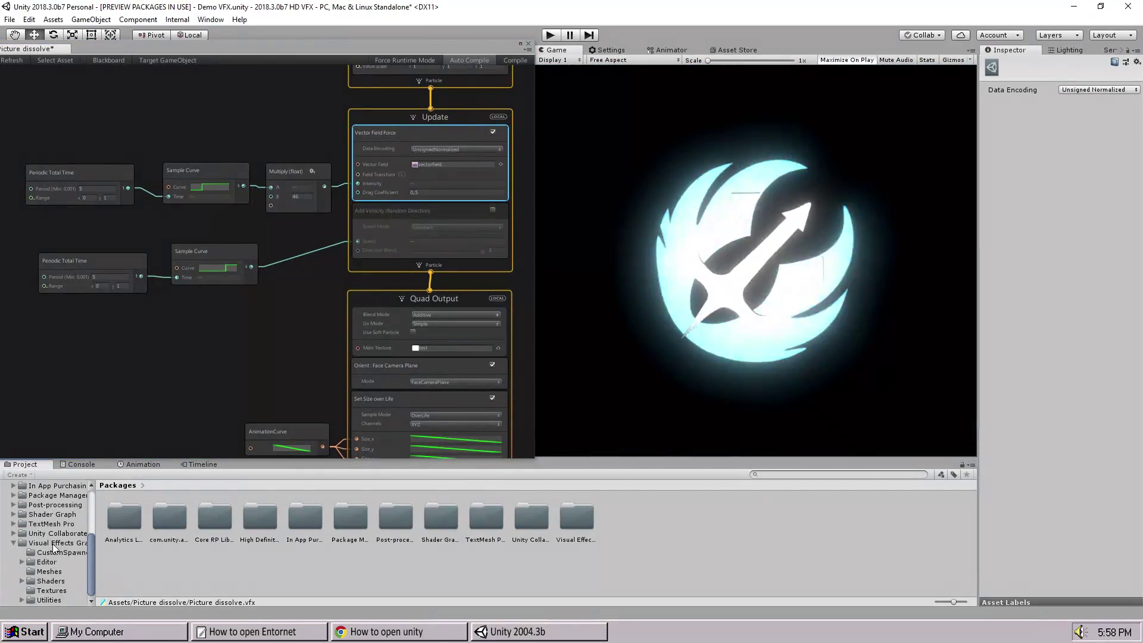
click(54, 543)
click(51, 589)
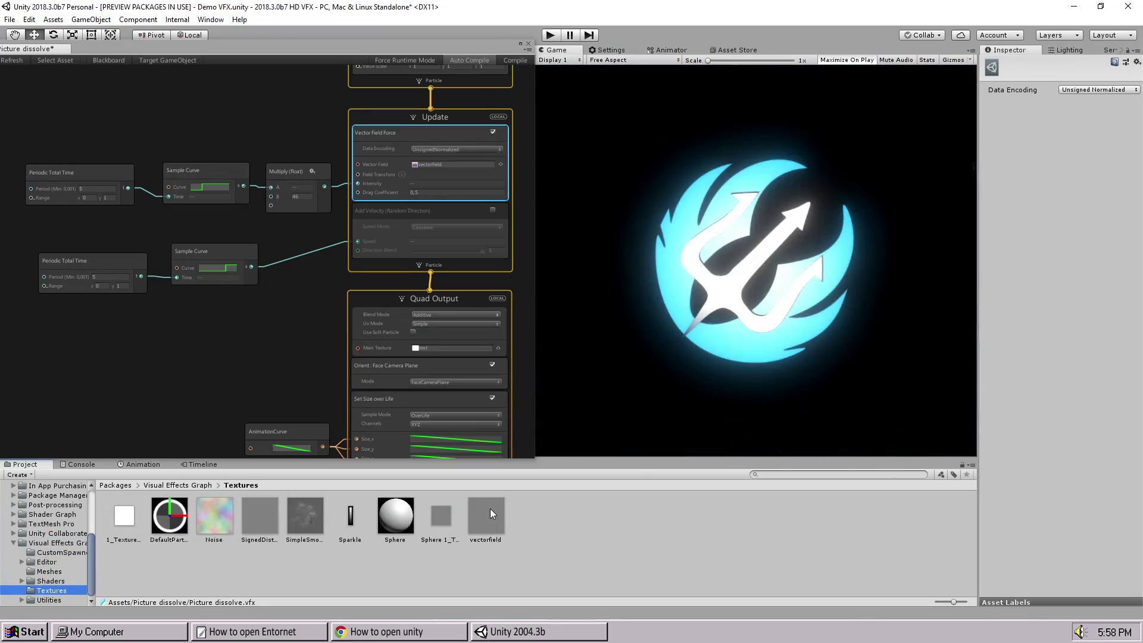
click(439, 164)
Step: Scroll the realtimevfx vector fields thread down to the Perlin and Simplex noise previews
scroll(264, 320, up, 3)
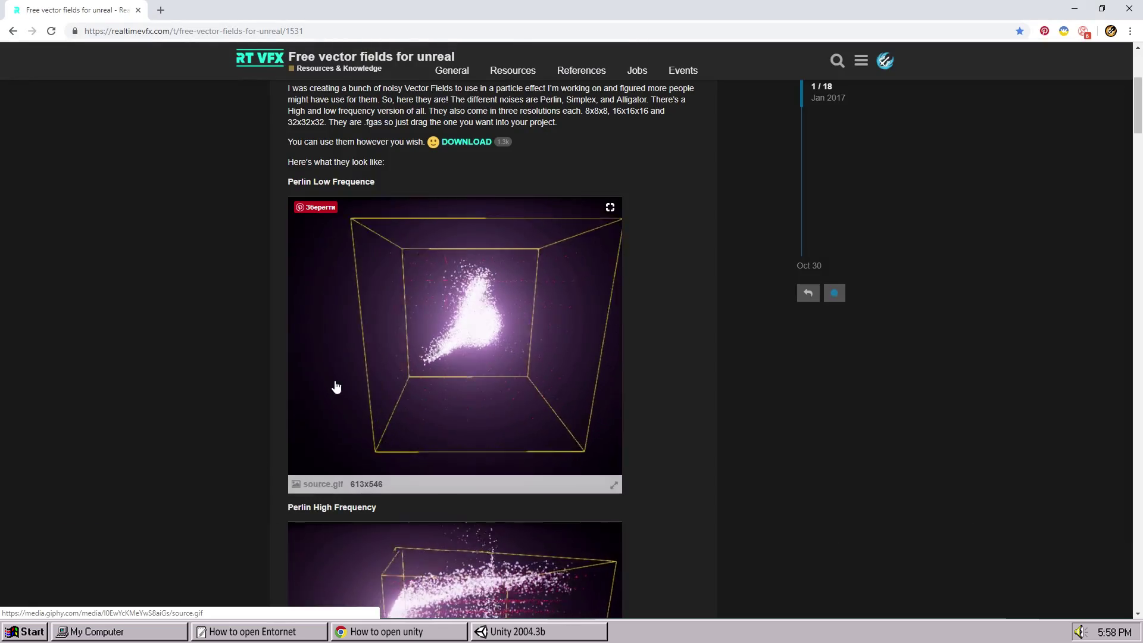
scroll(551, 315, down, 3)
scroll(544, 301, up, 2)
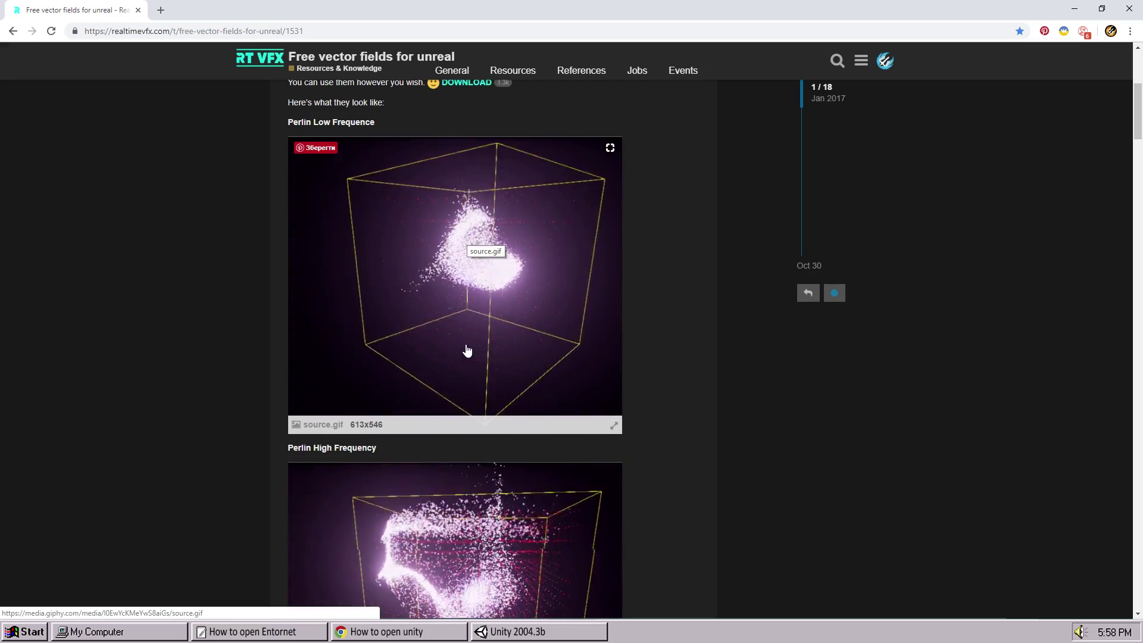
scroll(468, 351, down, 5)
scroll(498, 387, down, 3)
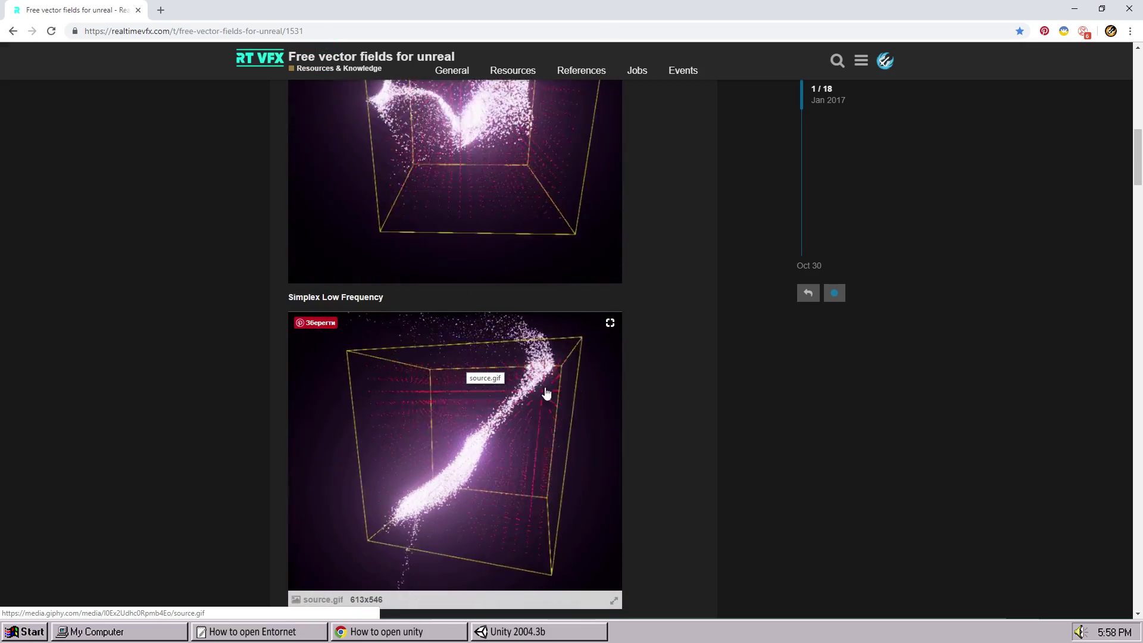
scroll(561, 441, down, 4)
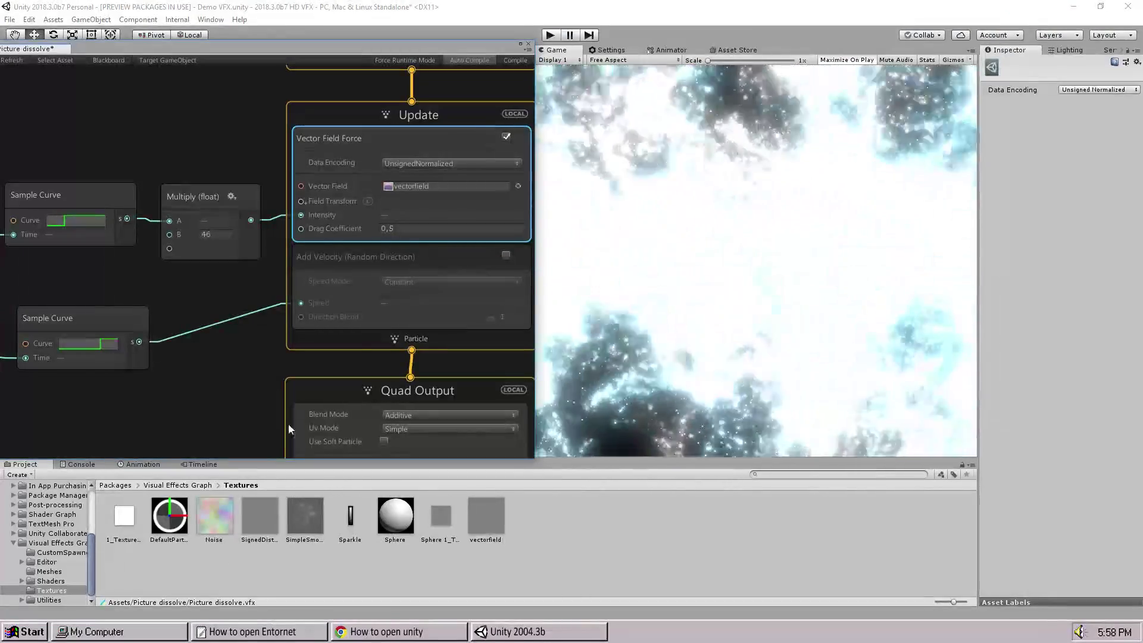
scroll(216, 366, down, 2)
mouse_move(216, 365)
middle_down()
mouse_move(345, 323)
mouse_move(252, 352)
mouse_move(297, 364)
middle_up()
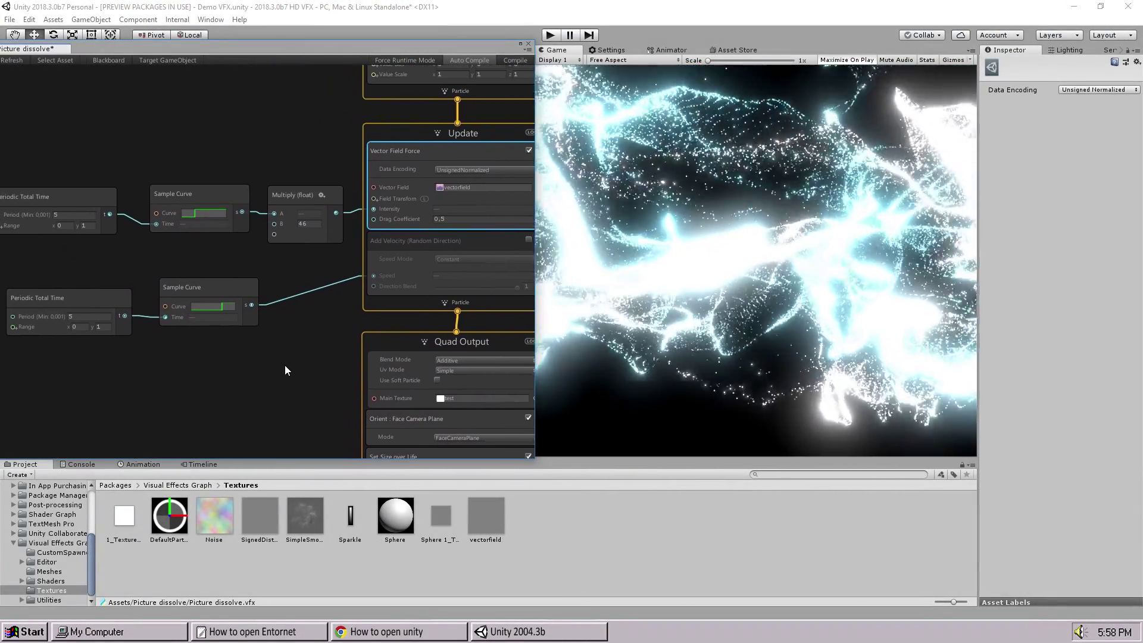
mouse_move(248, 324)
middle_down()
mouse_move(302, 319)
mouse_move(256, 327)
middle_up()
scroll(302, 319, down, 2)
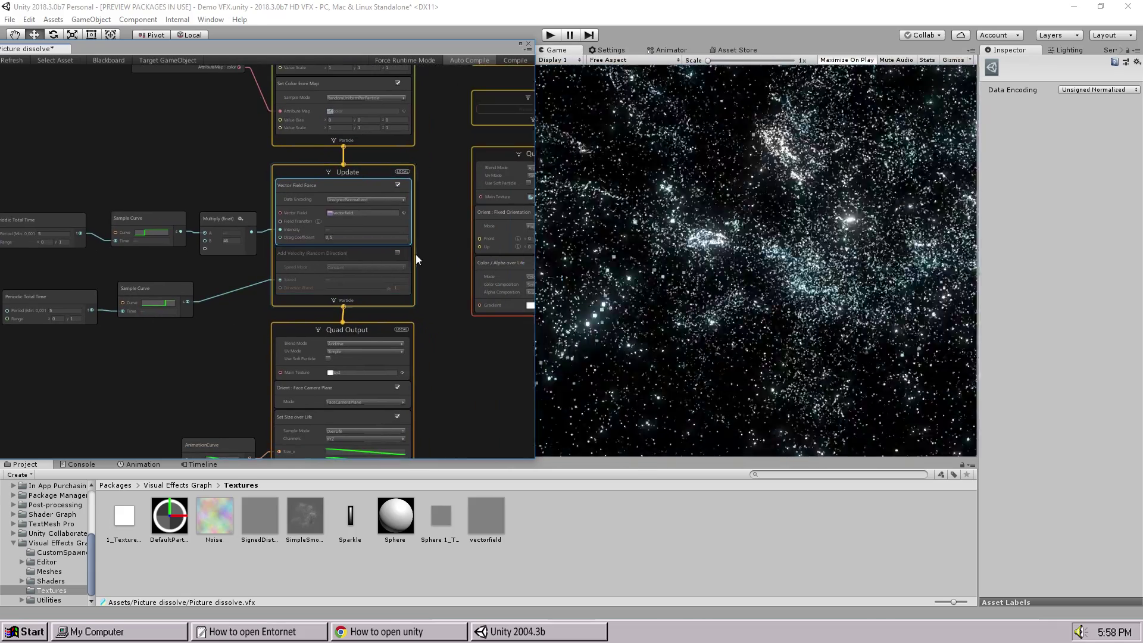
click(397, 253)
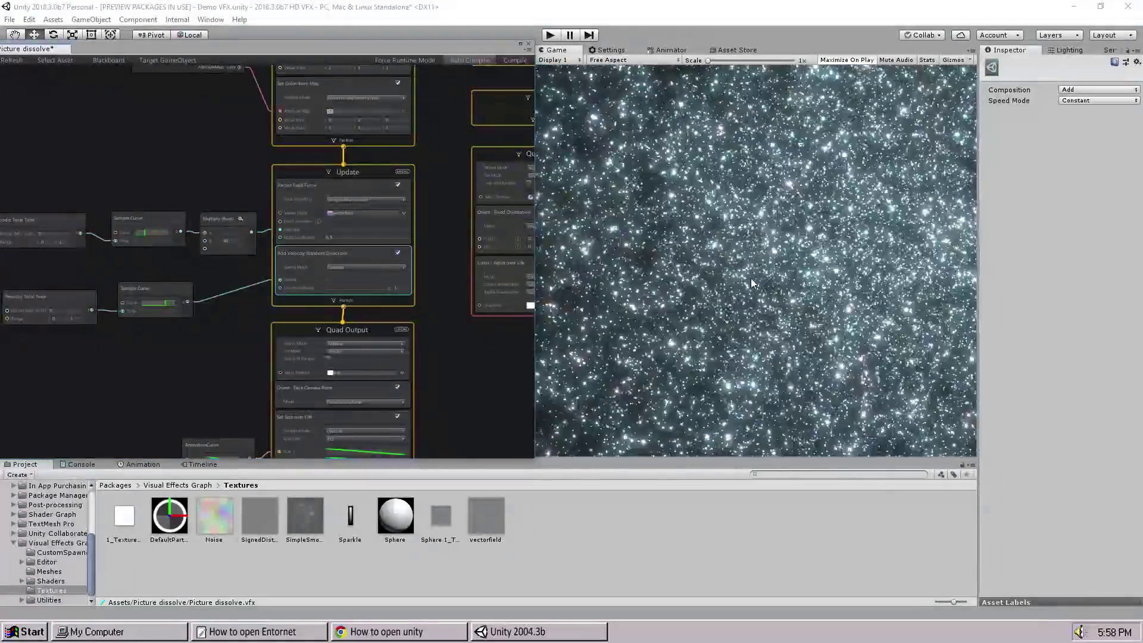
click(399, 253)
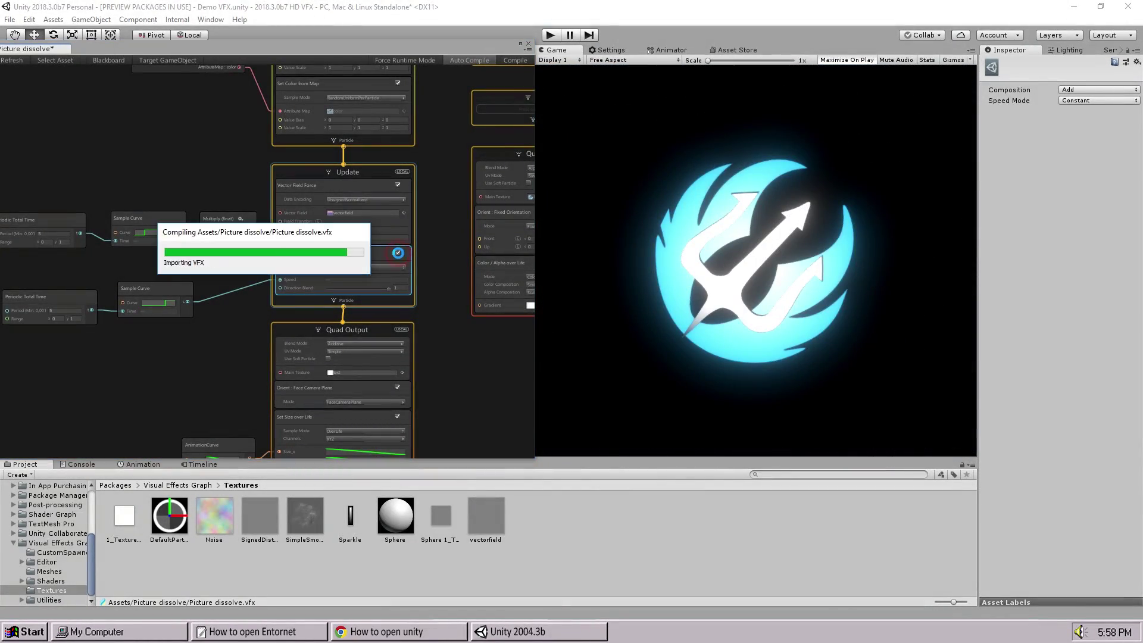
scroll(102, 255, up, 4)
middle_drag(101, 255, 341, 281)
scroll(306, 309, up, 4)
scroll(203, 301, down, 2)
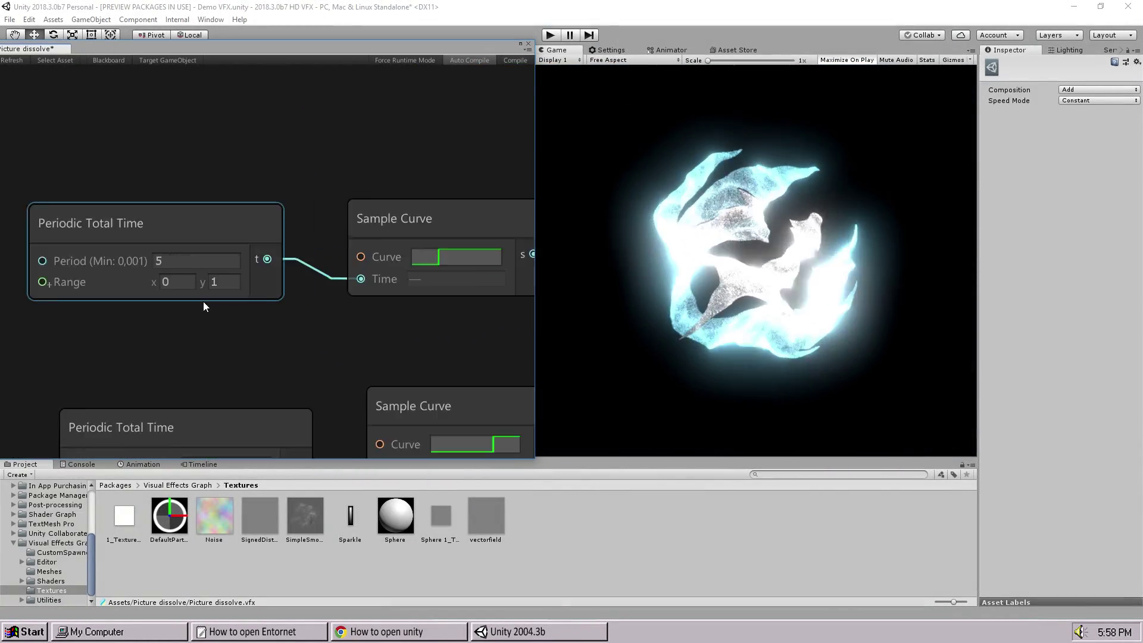
middle_drag(290, 340, 201, 334)
scroll(184, 326, down, 3)
scroll(171, 259, up, 1)
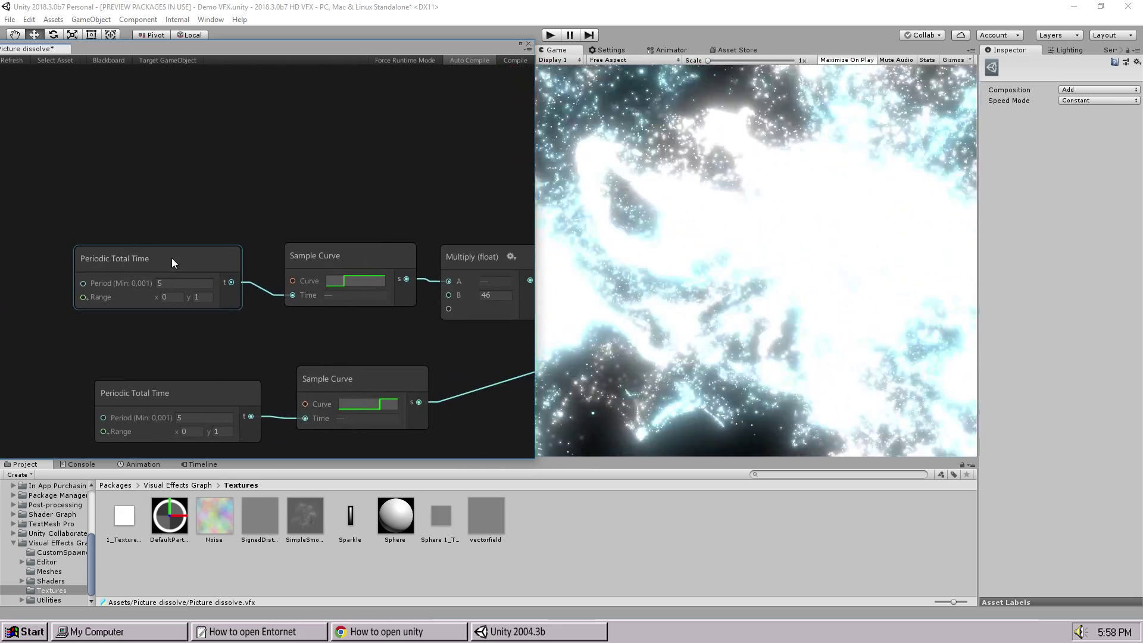
click(178, 272)
click(262, 329)
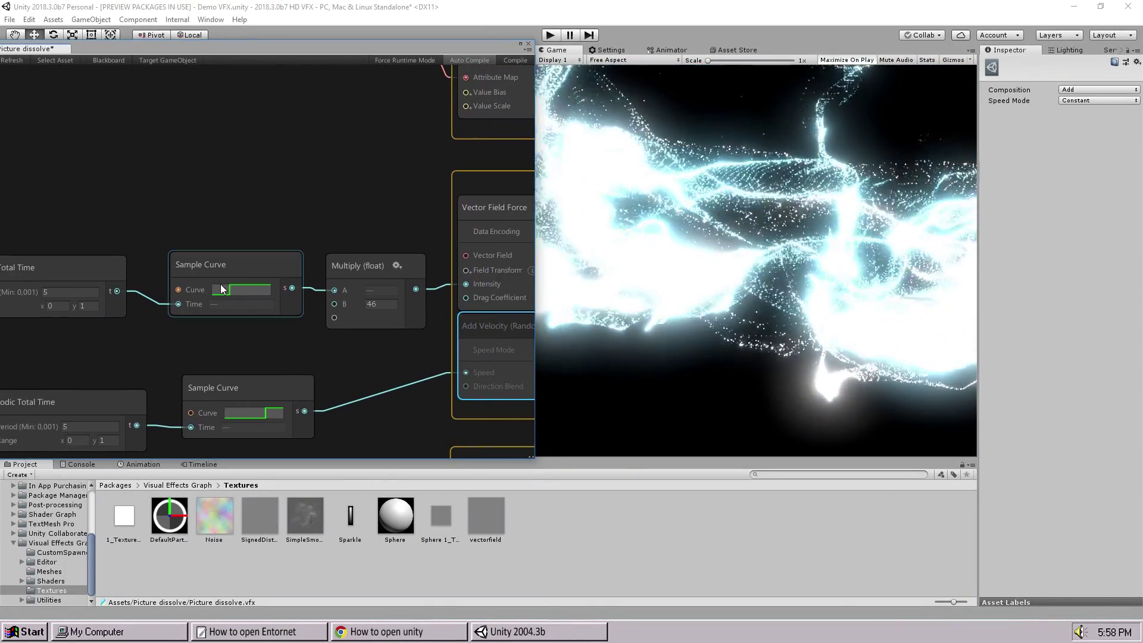
scroll(237, 299, up, 3)
click(228, 298)
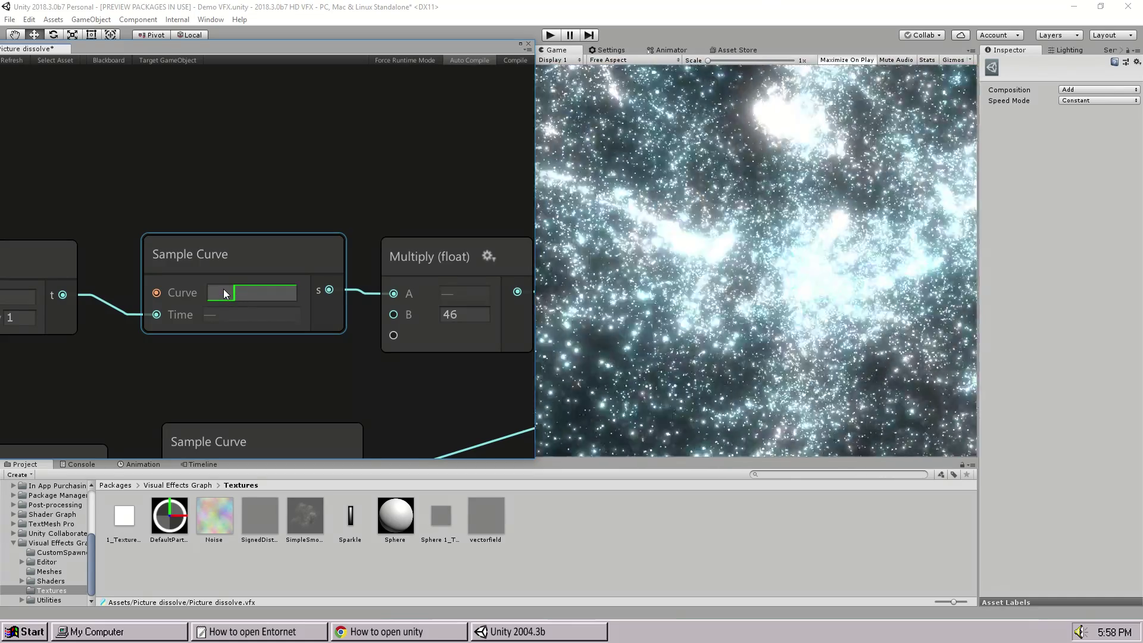
scroll(266, 300, down, 3)
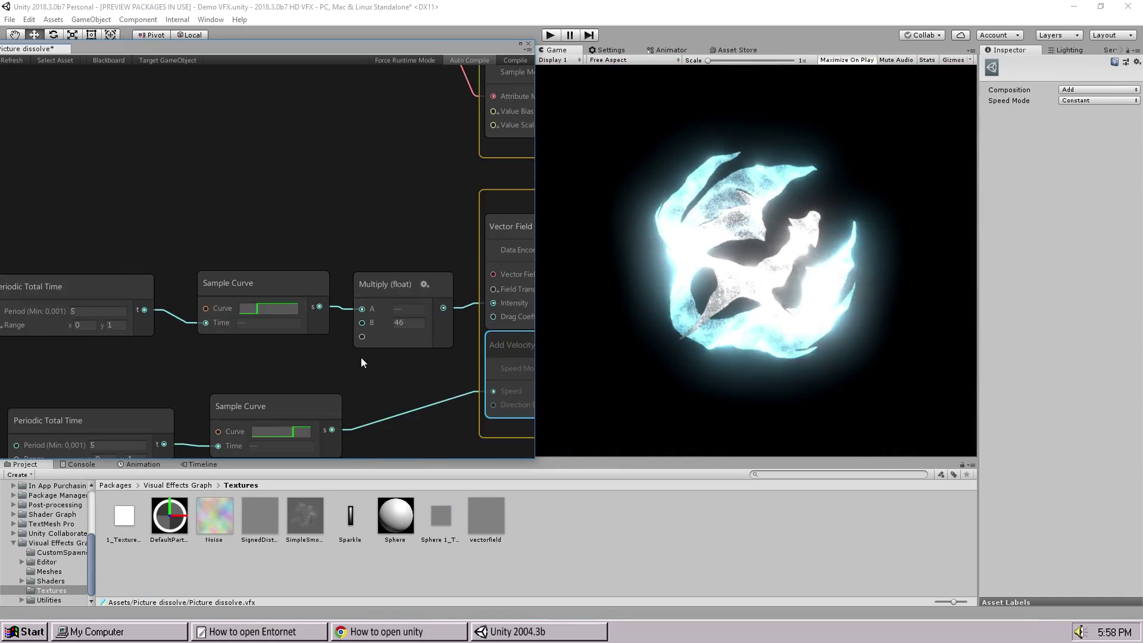
middle_drag(361, 357, 158, 326)
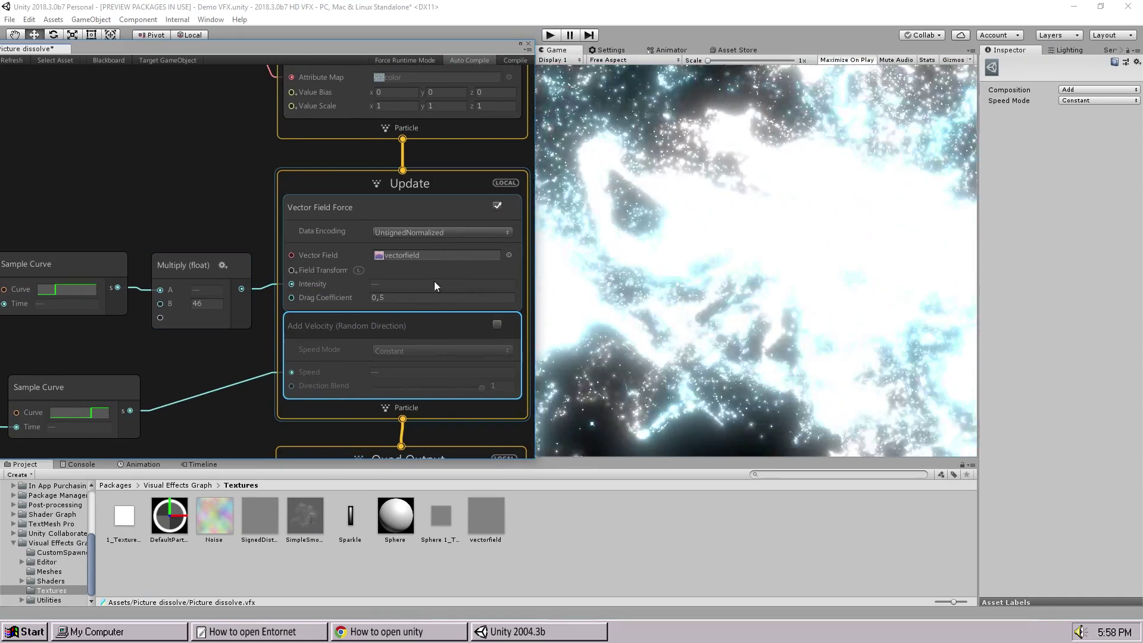
scroll(266, 380, down, 2)
mouse_move(266, 380)
middle_down()
mouse_move(277, 196)
mouse_move(261, 116)
middle_up()
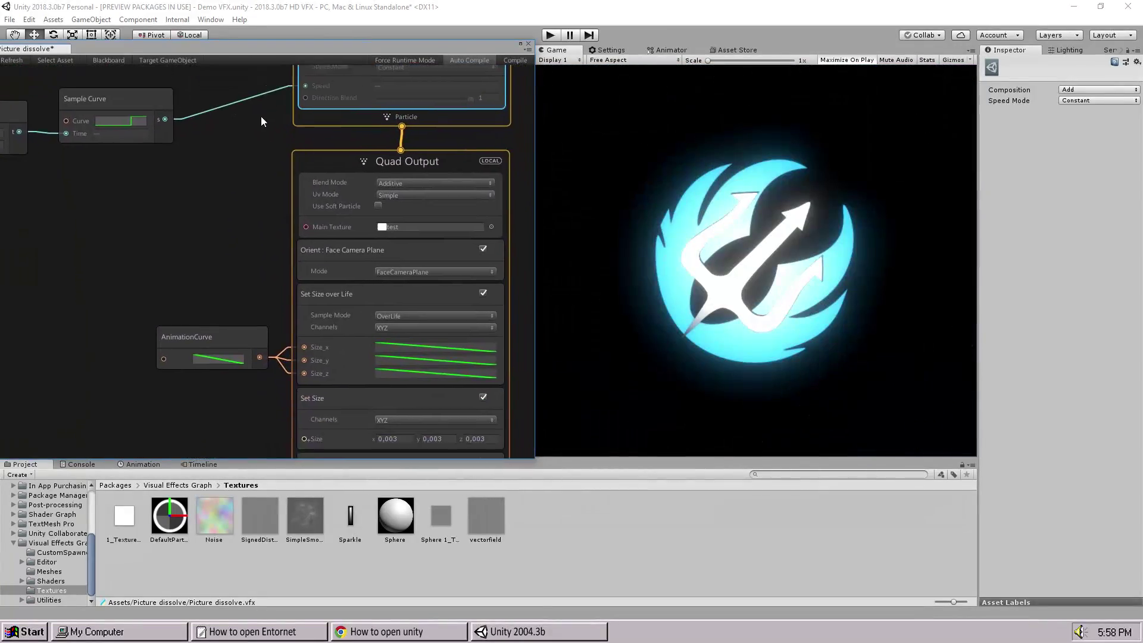
scroll(323, 186, up, 2)
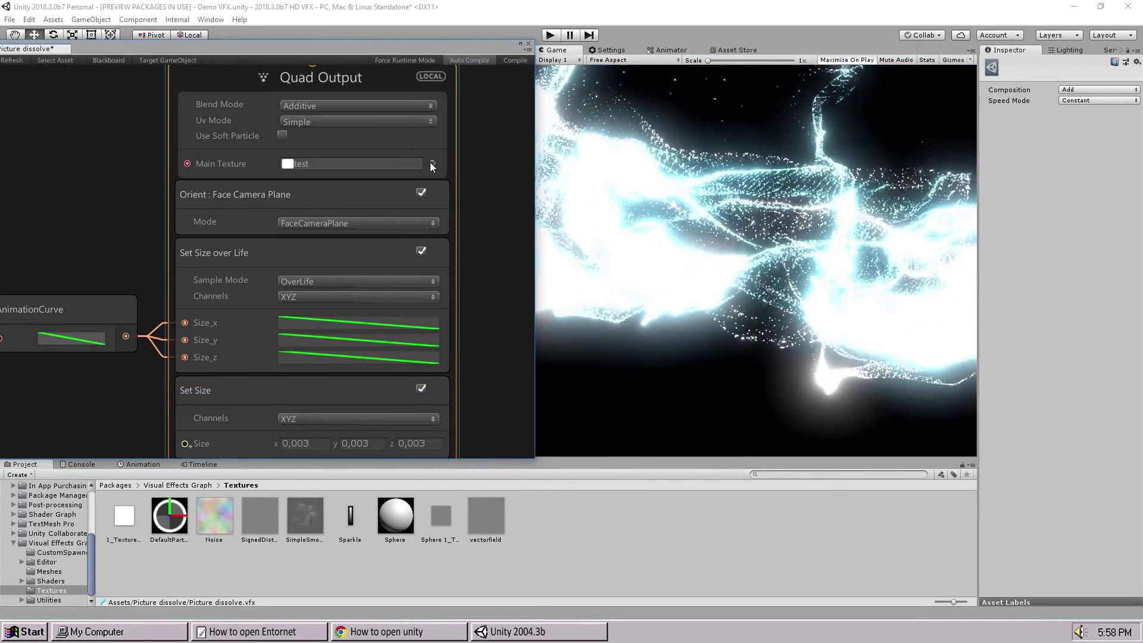
click(432, 163)
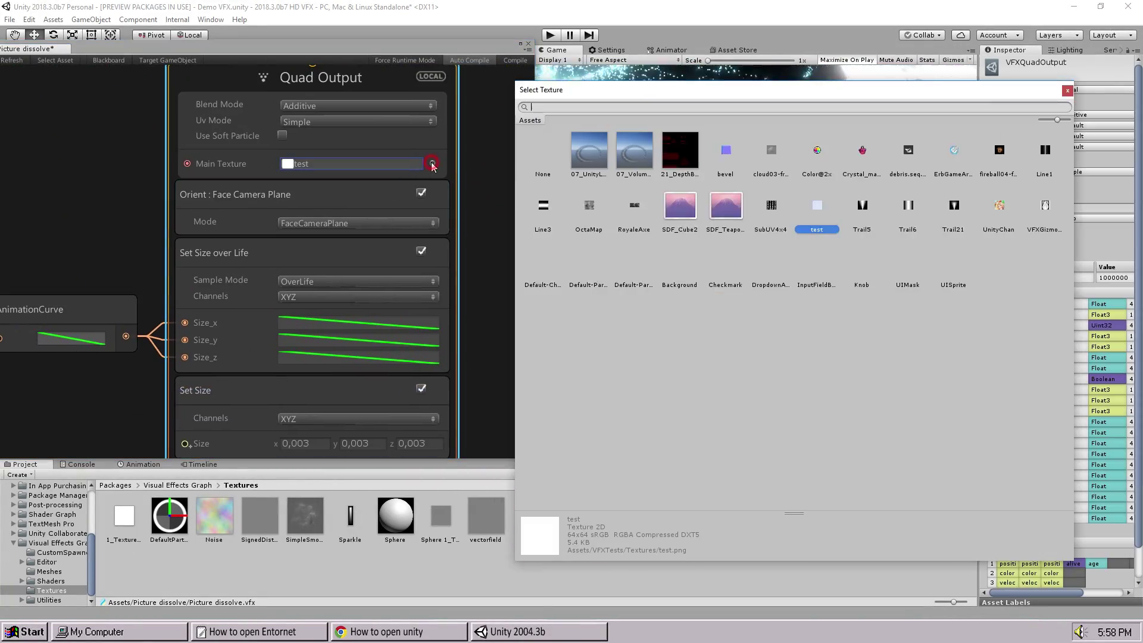
click(1066, 92)
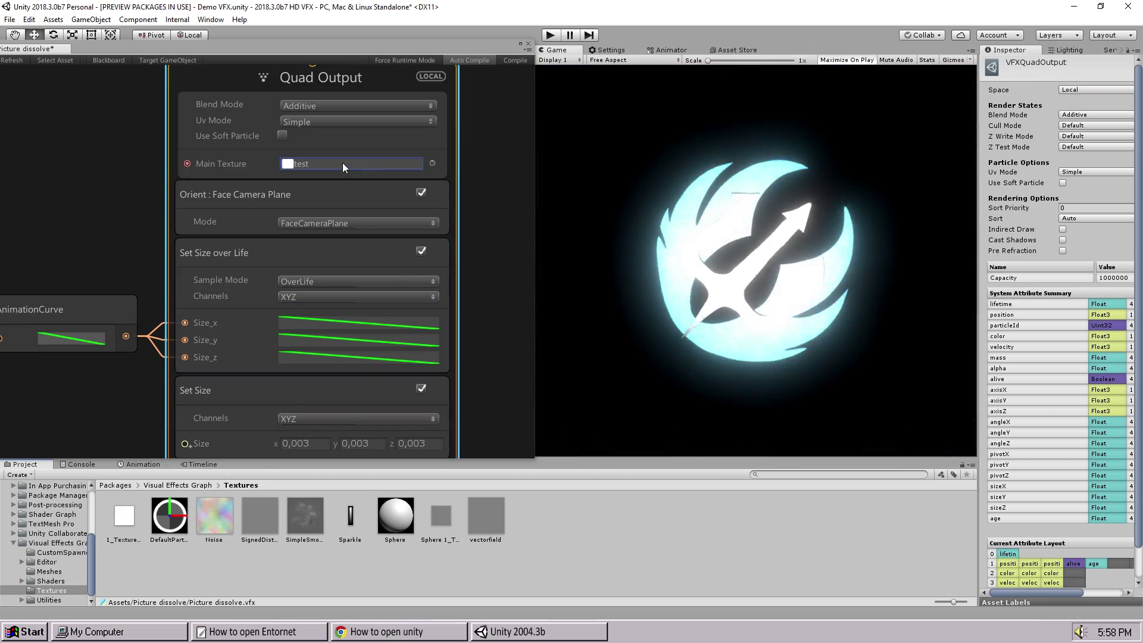
scroll(527, 222, down, 1)
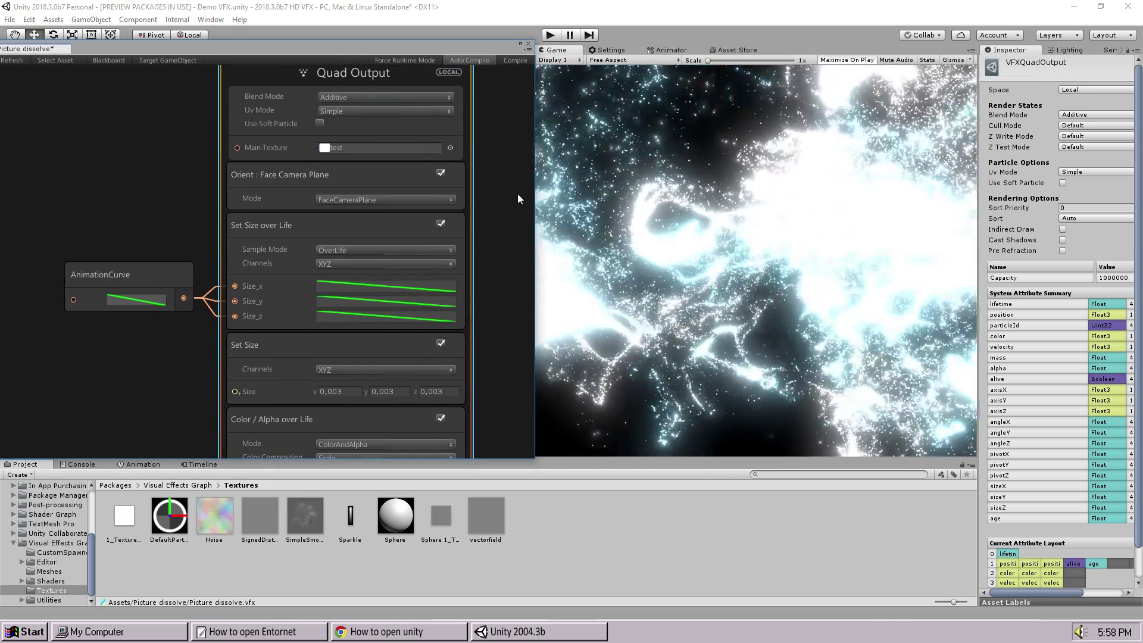
scroll(480, 173, down, 1)
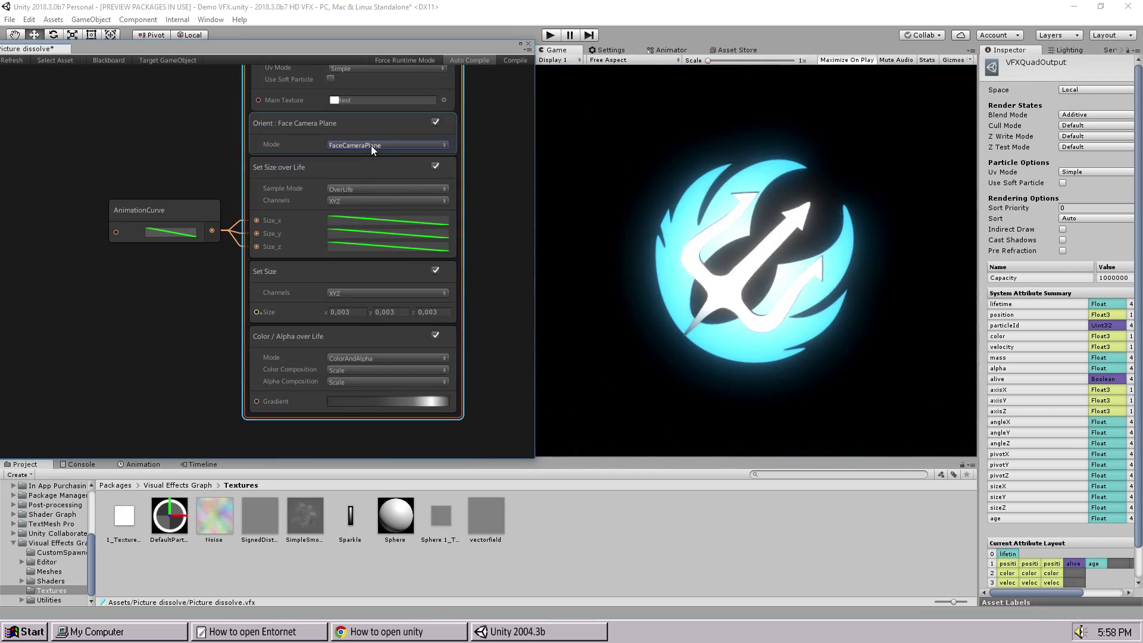
scroll(270, 251, up, 1)
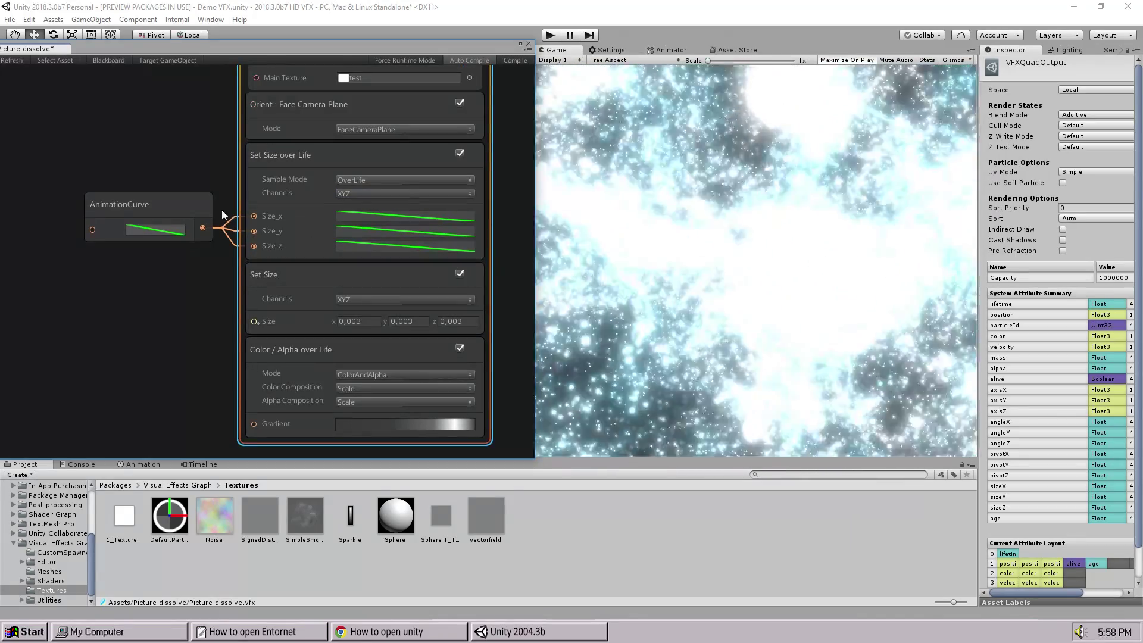
click(169, 231)
click(169, 231)
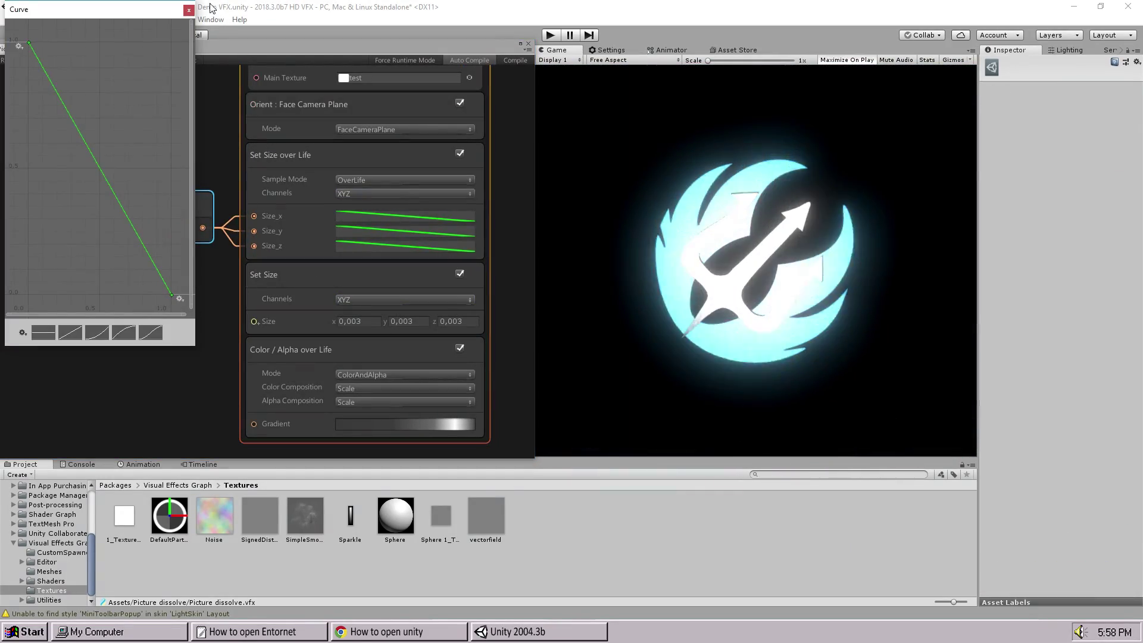
click(189, 10)
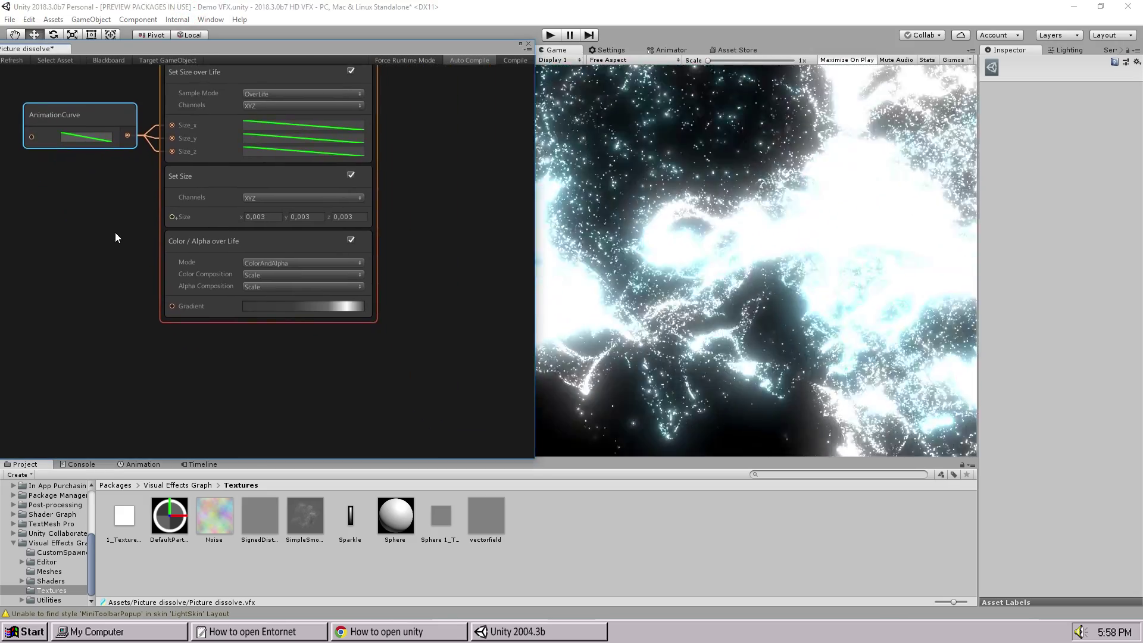
scroll(115, 232, up, 2)
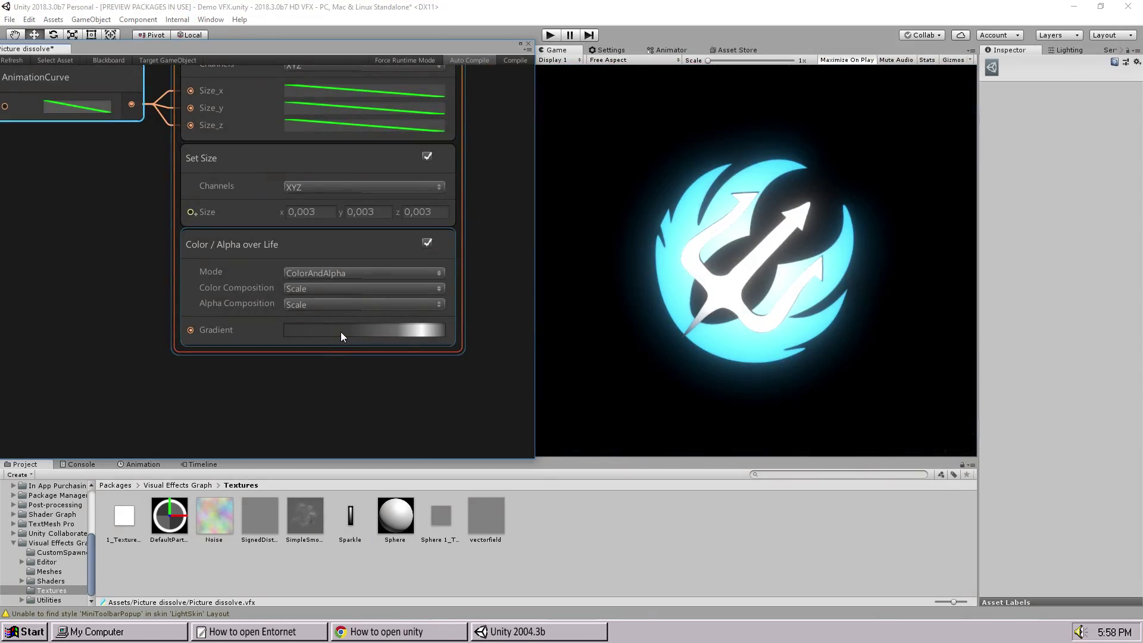
click(341, 332)
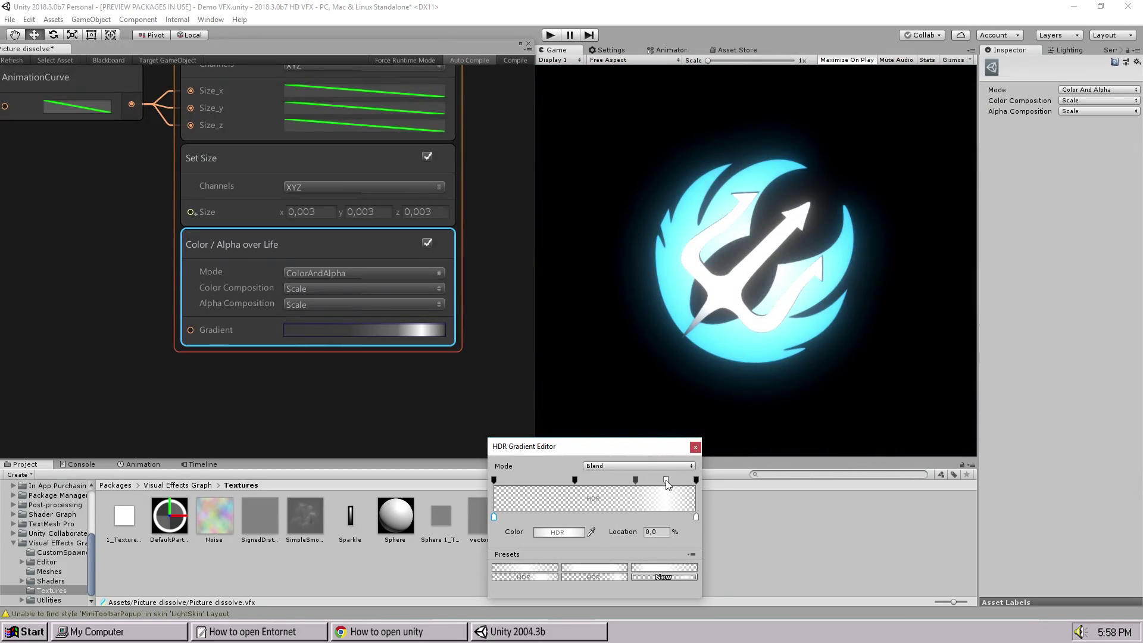
click(480, 344)
scroll(481, 348, down, 5)
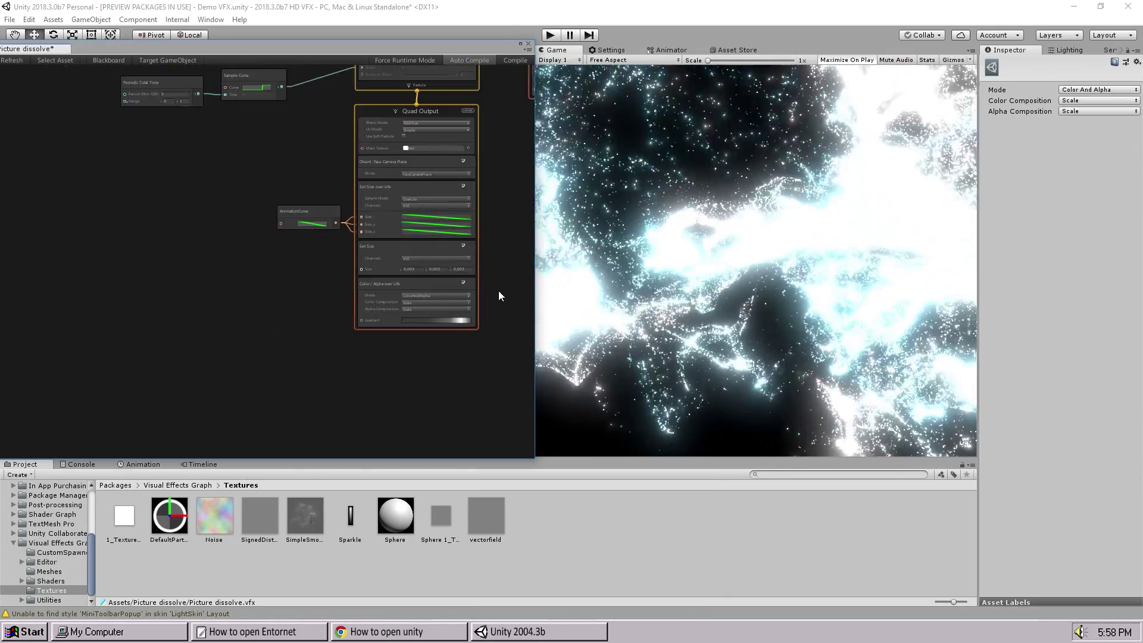
Step: Assign the Crystal point cache from Picture dissolve to the Point Cache node
middle_drag(502, 249, 441, 288)
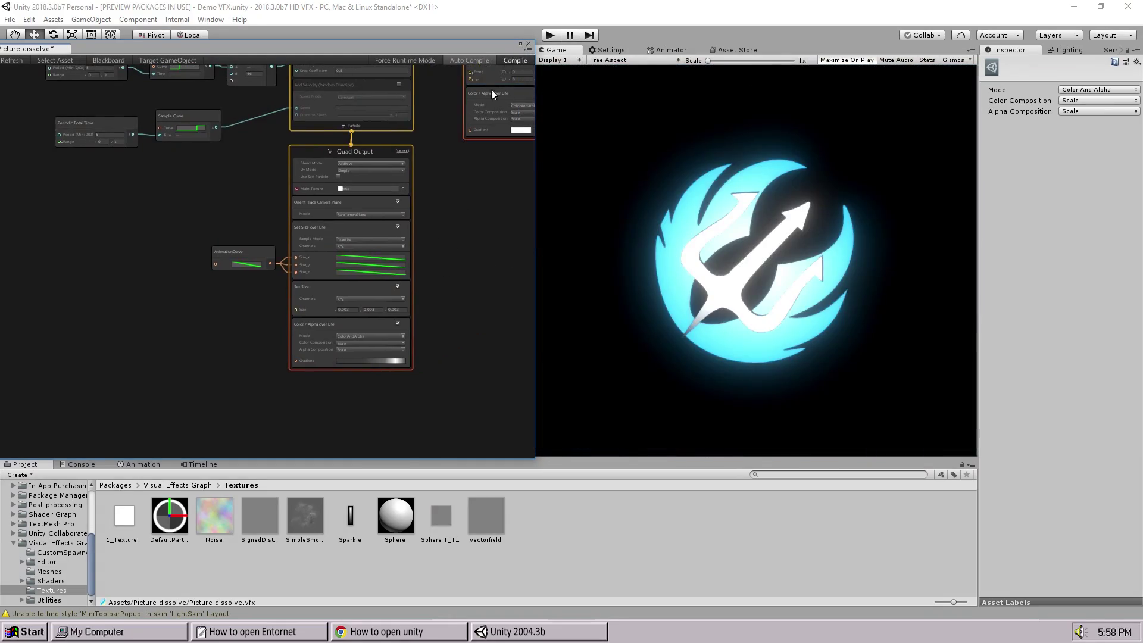
scroll(453, 273, down, 2)
scroll(258, 288, up, 2)
scroll(267, 293, up, 3)
scroll(328, 221, up, 3)
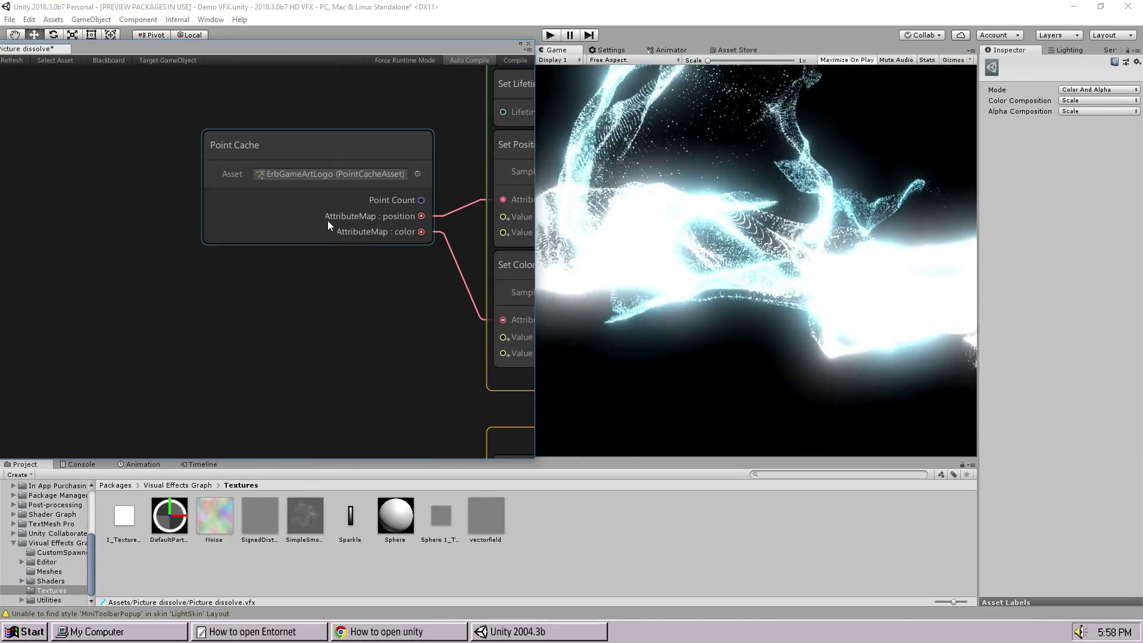
scroll(52, 503, up, 10)
click(54, 512)
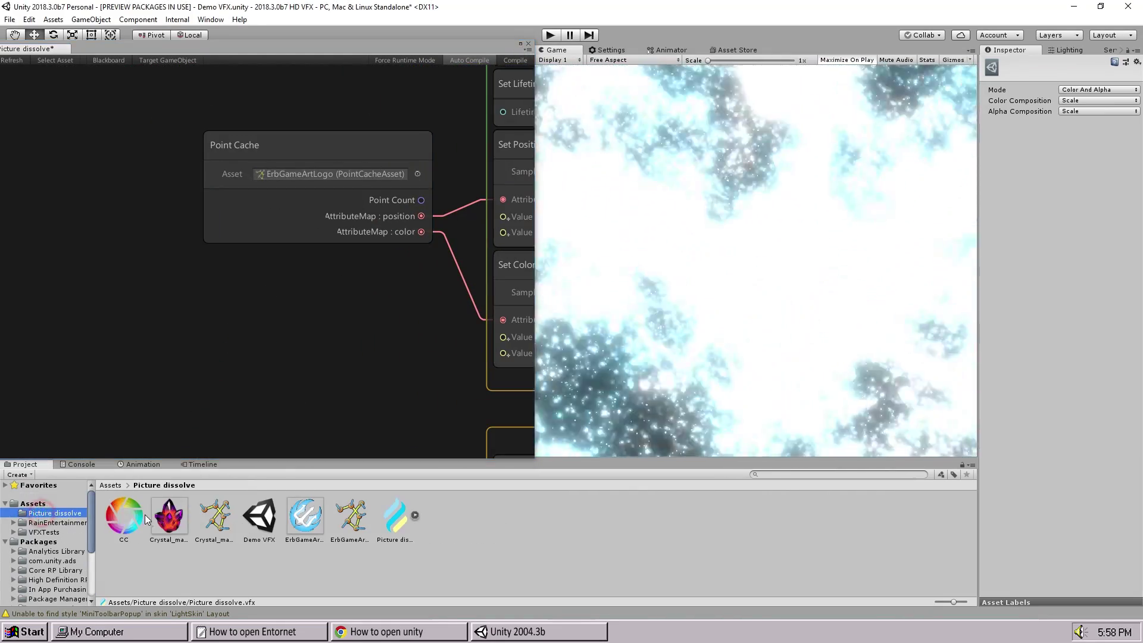
drag(216, 516, 298, 213)
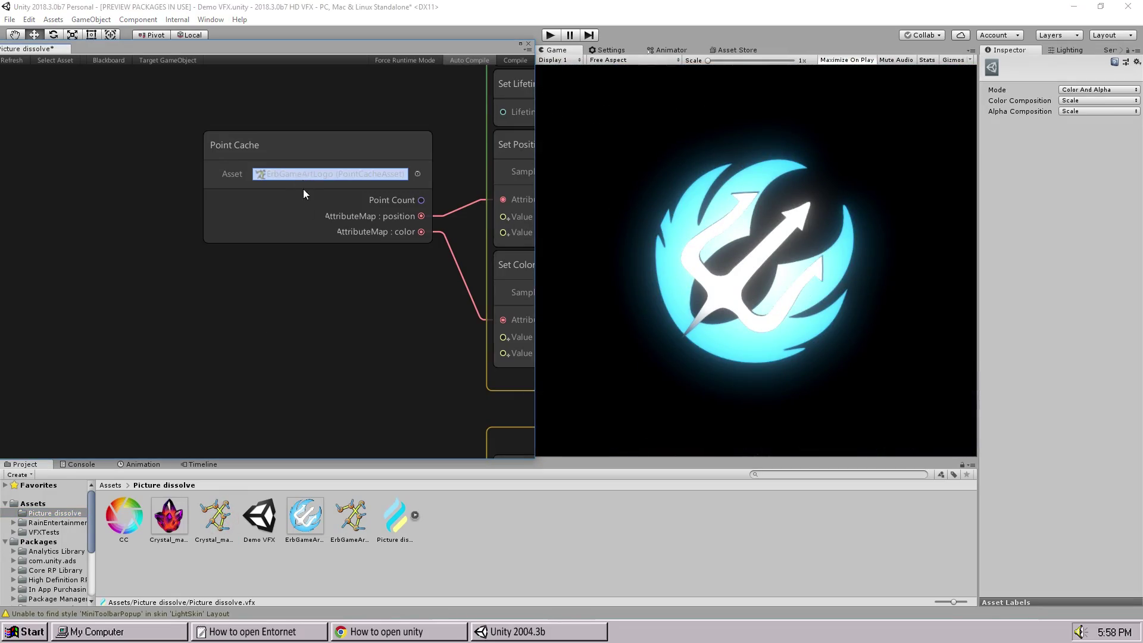
Step: Give the second system's output the crystal texture, then close the VFX Graph window
scroll(324, 357, down, 2)
scroll(440, 323, down, 2)
middle_drag(441, 323, 214, 281)
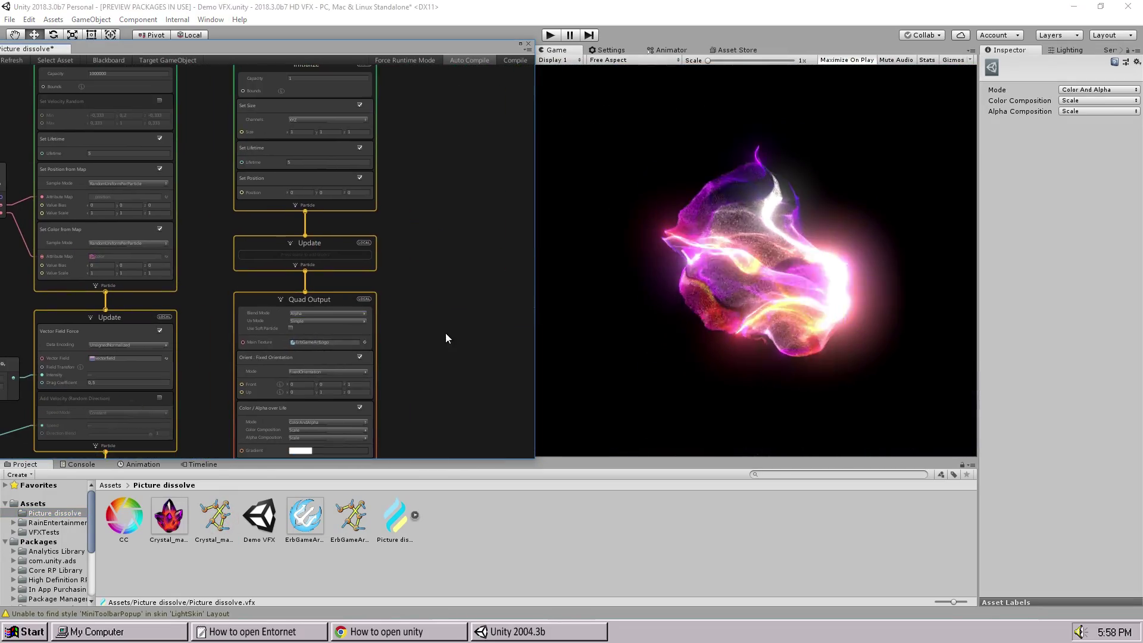
middle_drag(447, 338, 414, 289)
drag(169, 515, 277, 292)
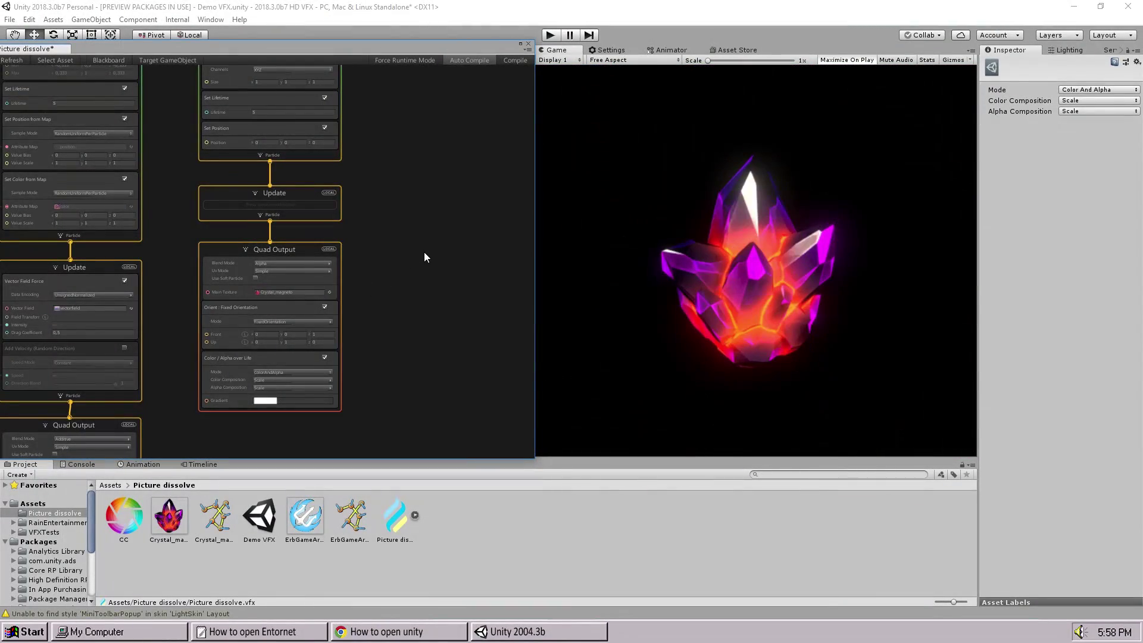
click(529, 45)
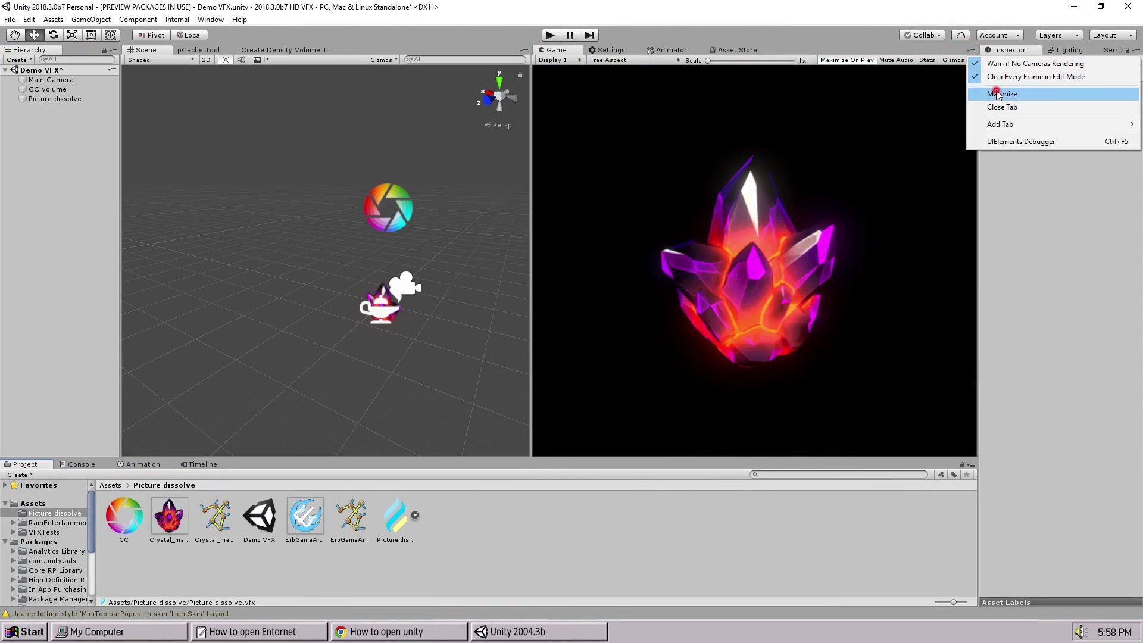
Step: Maximize the Game view to fill the editor with the purple crystal effect
click(997, 95)
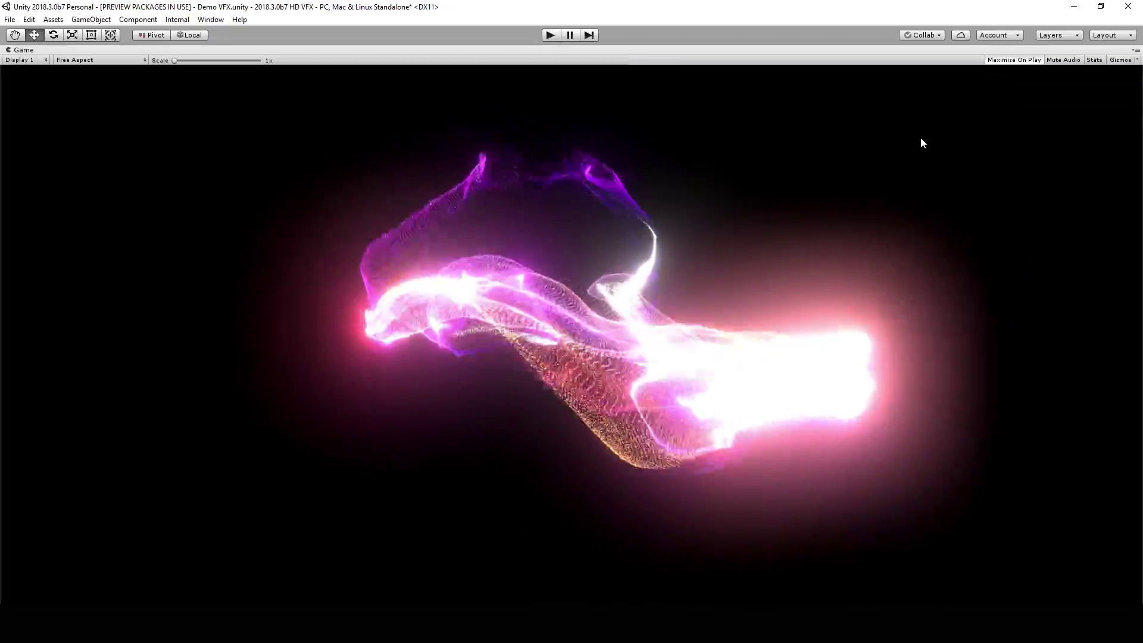